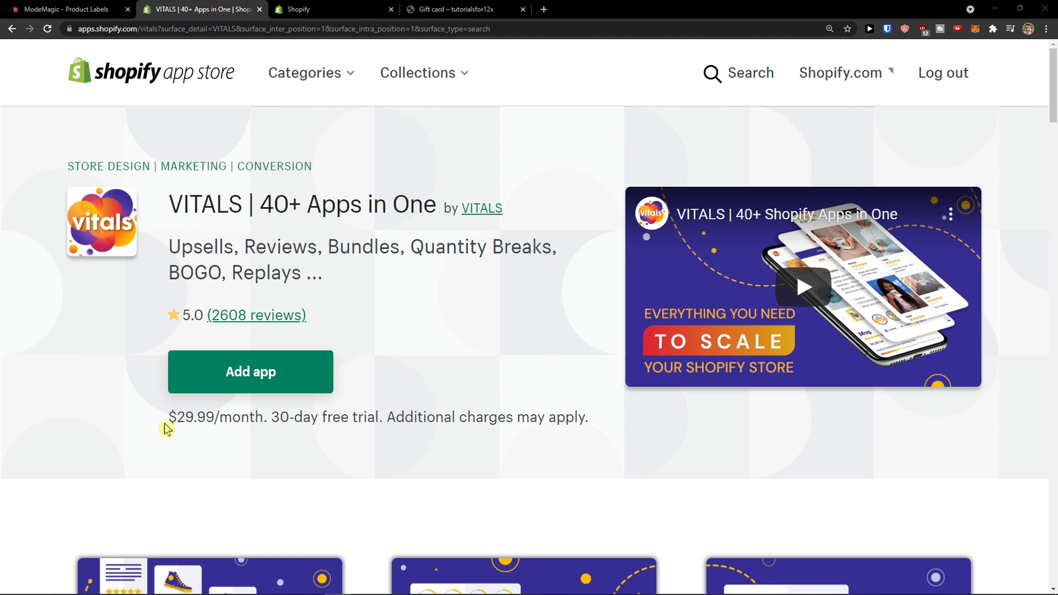
Start installing VITALS from its App Store listing and approve the install for the store
double_click(194, 208)
left_click(235, 205)
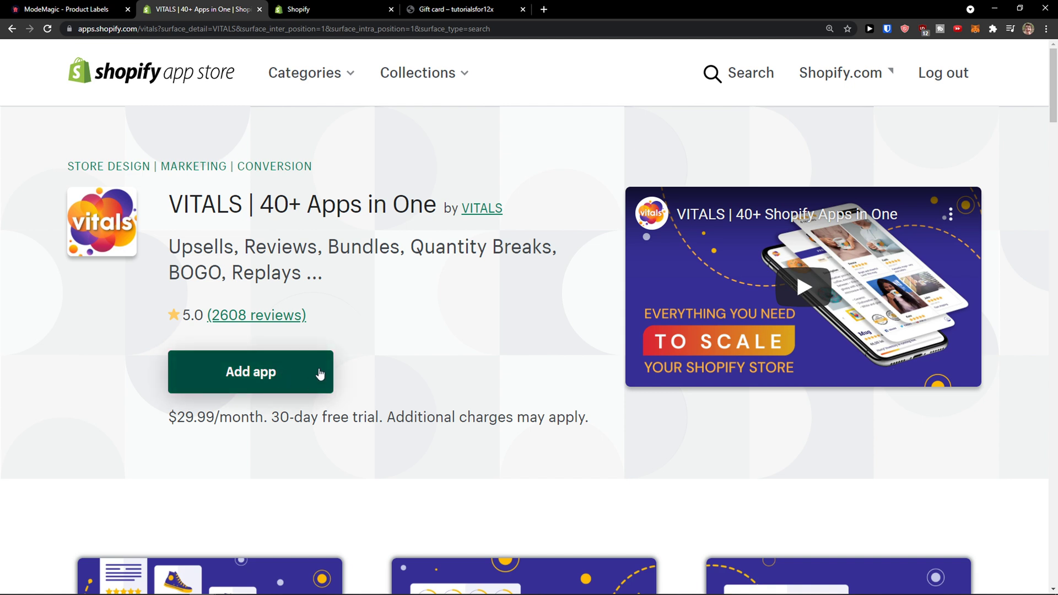
left_click(279, 375)
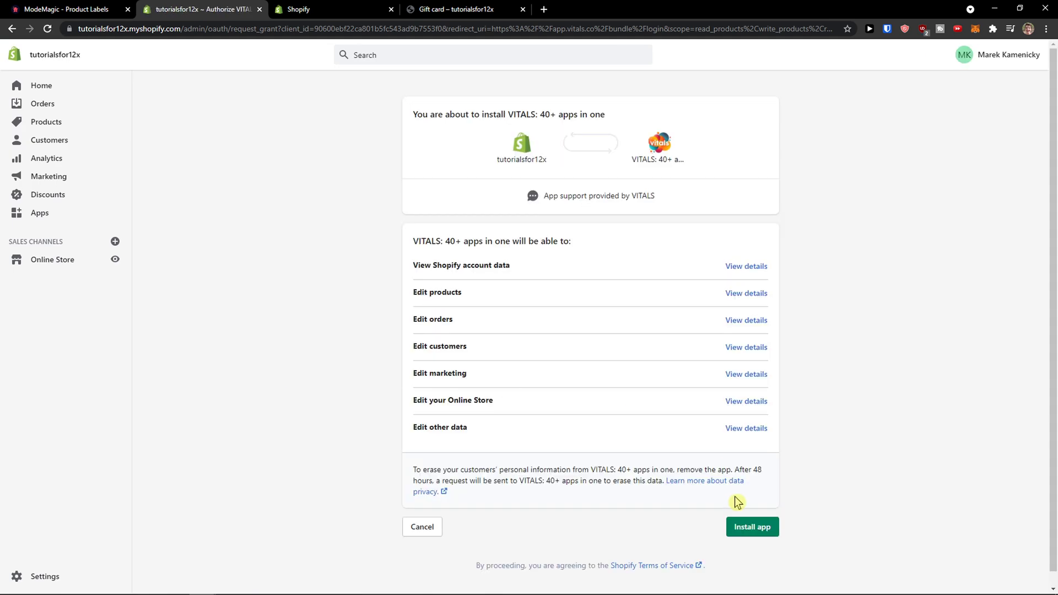
left_click(766, 529)
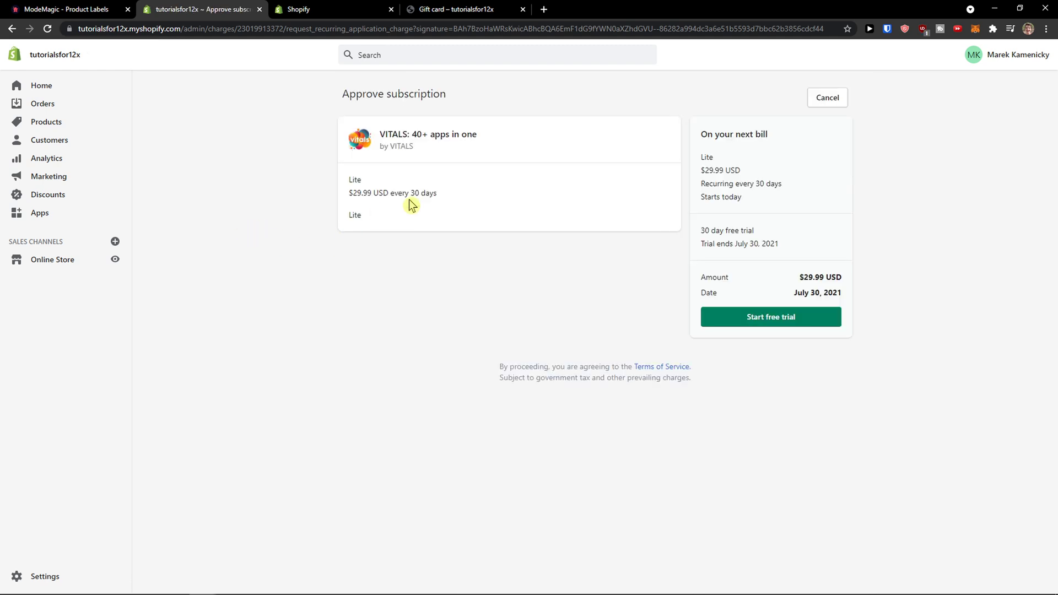
Check the trial end date and start the Lite plan's 30-day free trial
left_click_drag(700, 243, 762, 247)
left_click(752, 322)
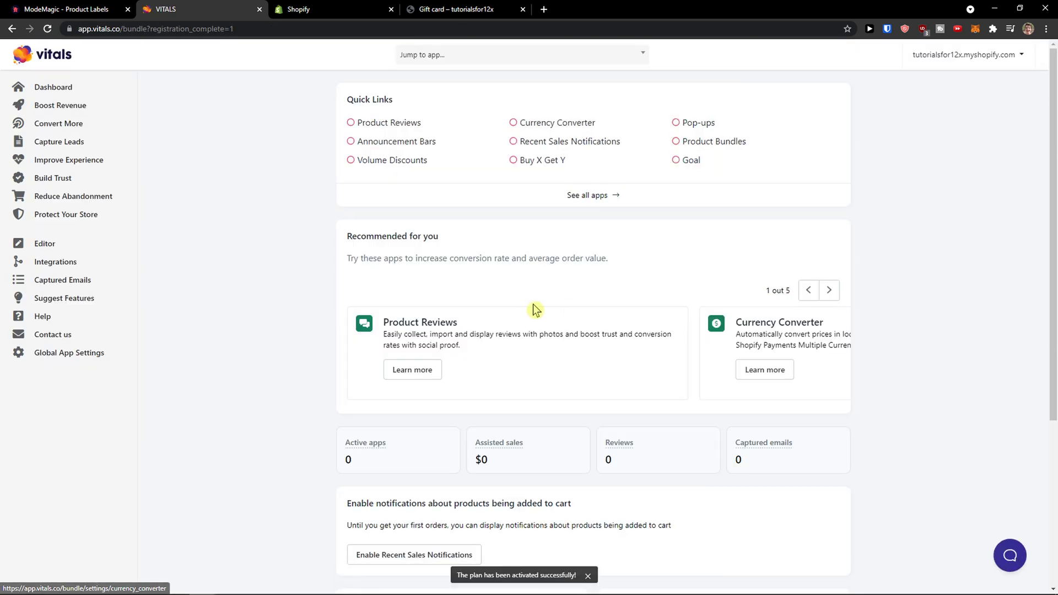
scroll(533, 304, "down", 1)
scroll(349, 254, "up", 1)
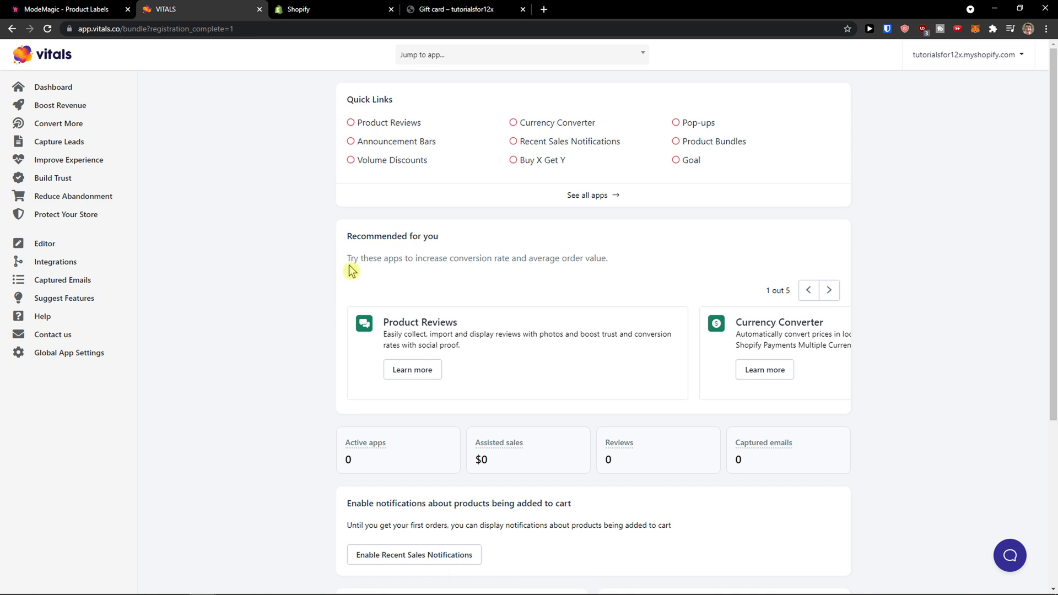
scroll(315, 225, "down", 1)
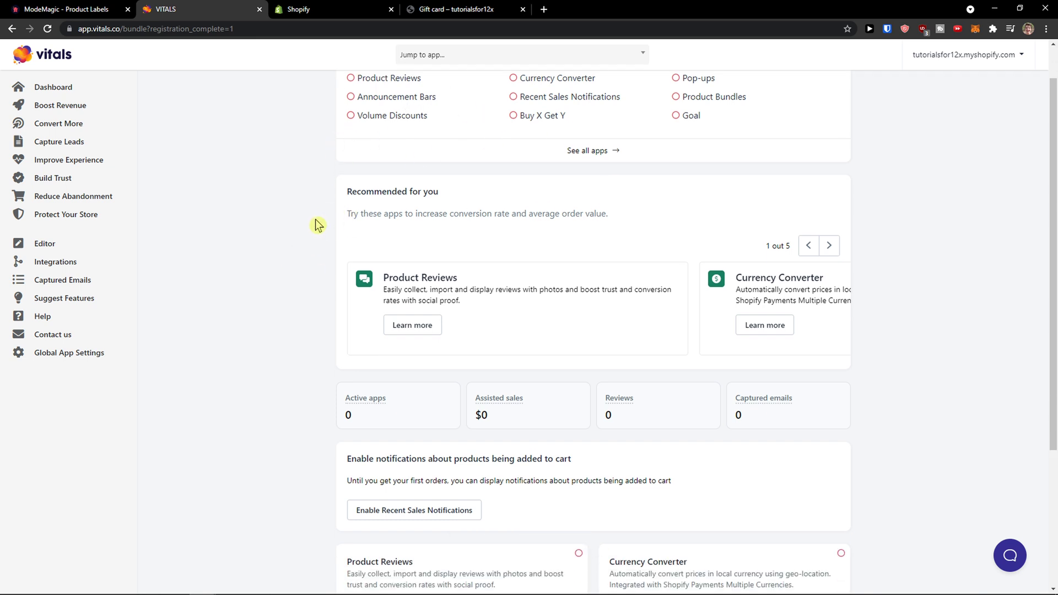
scroll(315, 224, "down", 3)
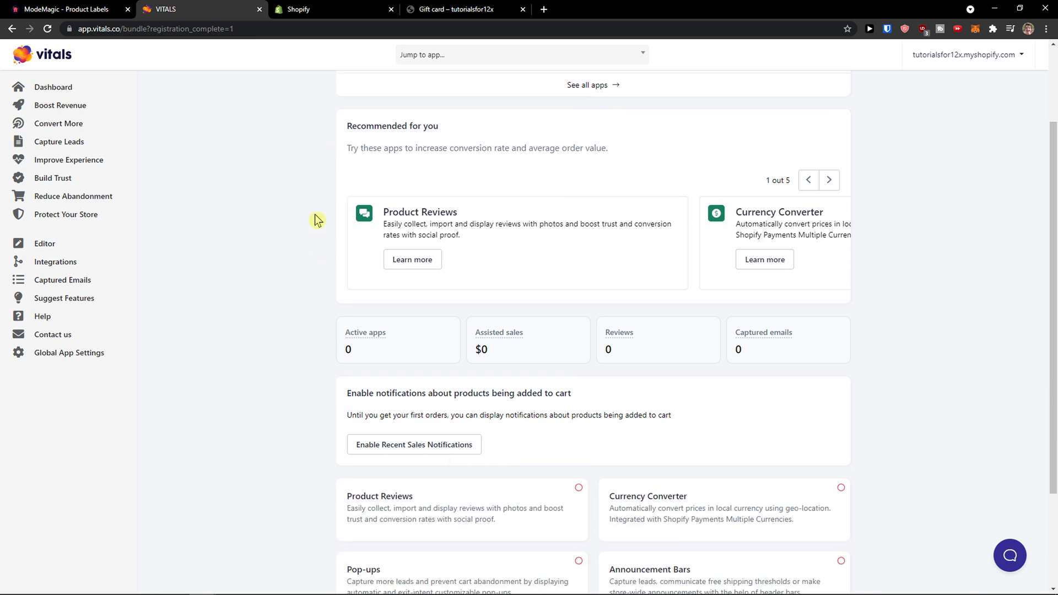
mouse_move(356, 224)
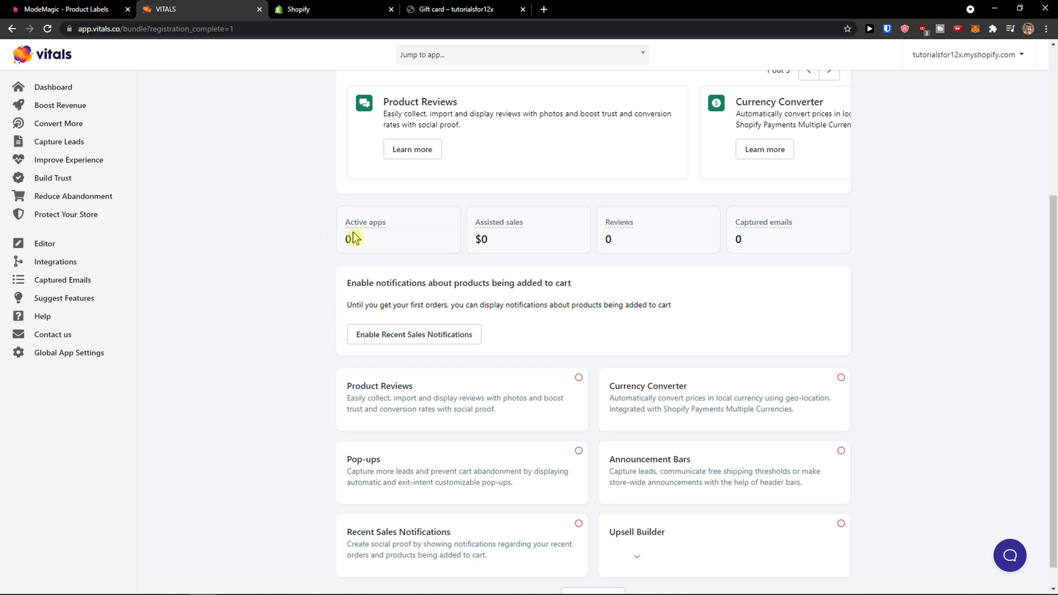
scroll(353, 238, "up", 3)
scroll(358, 244, "up", 1)
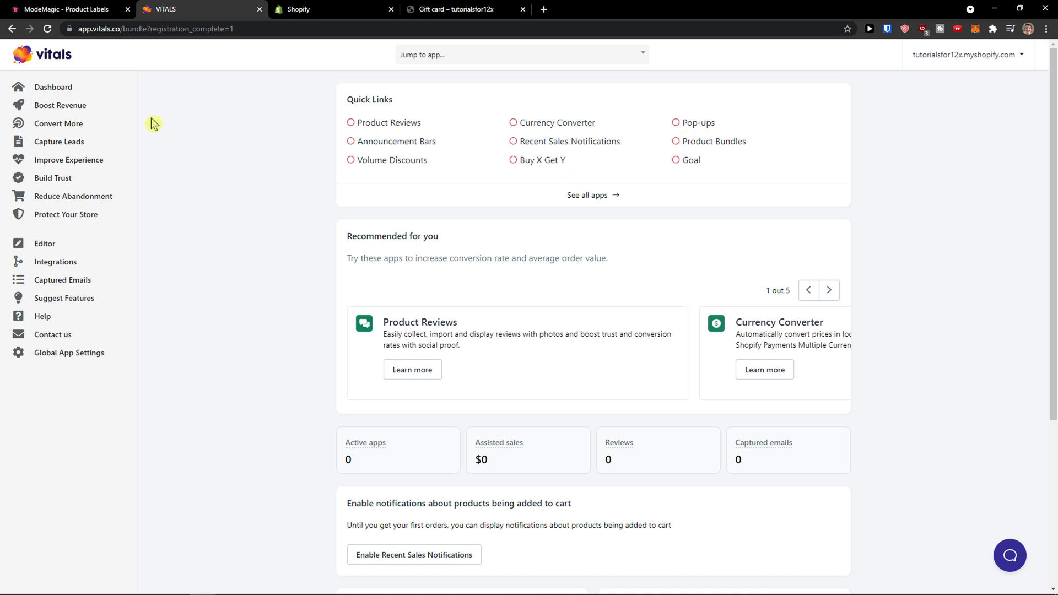
Switch on the Upsell Builder app under Boost Revenue and bring up its tutorial video
left_click(66, 88)
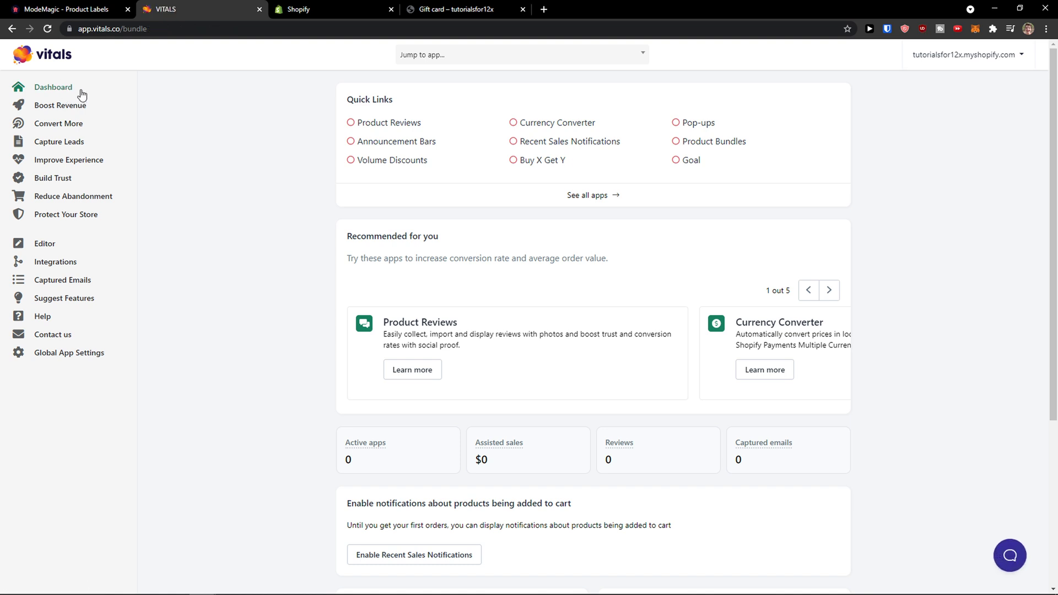
scroll(269, 182, "down", 5)
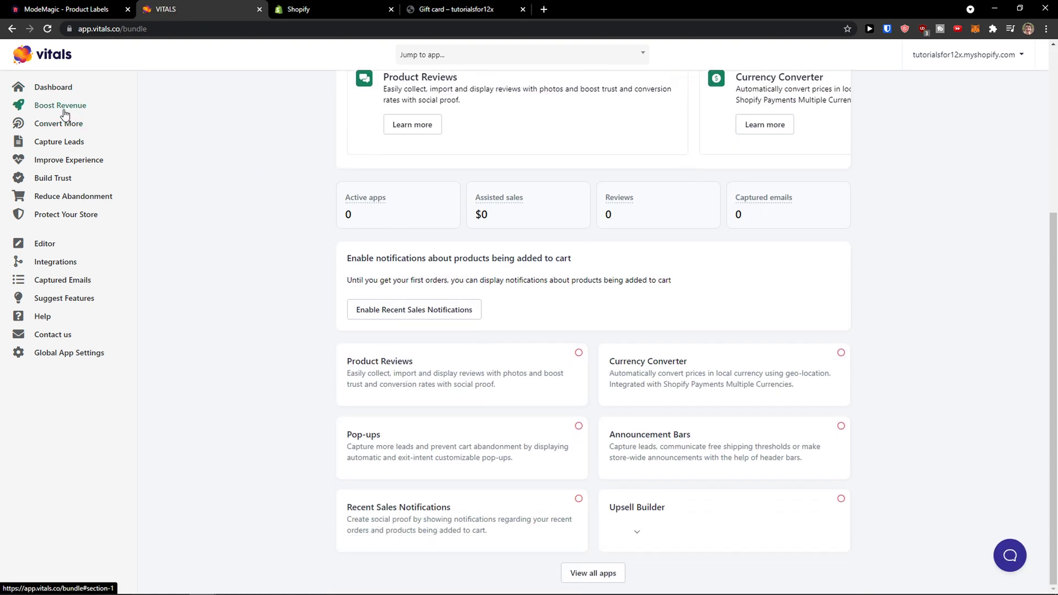
left_click(65, 110)
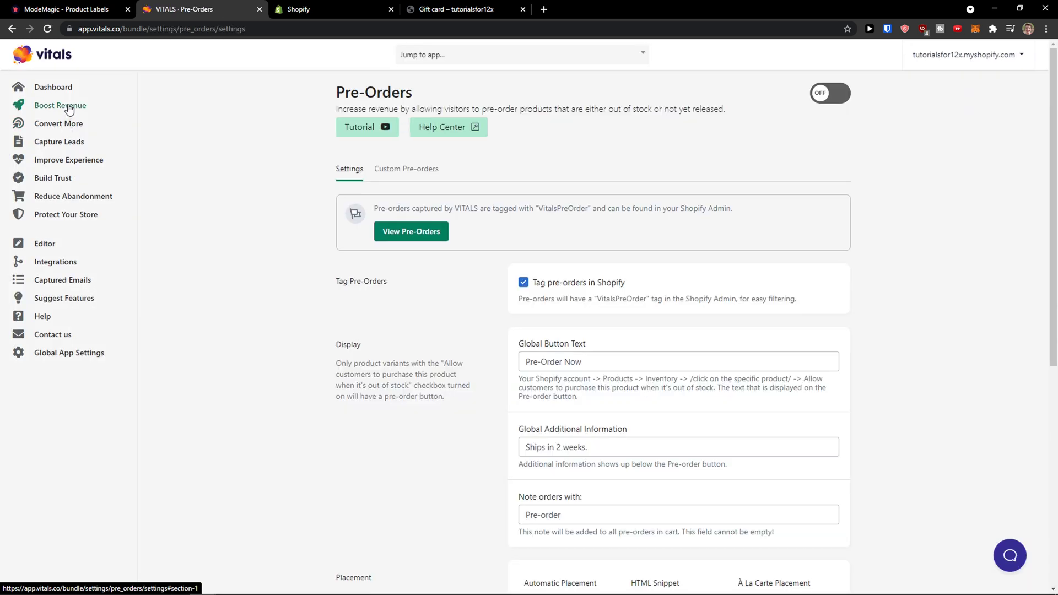
left_click(69, 106)
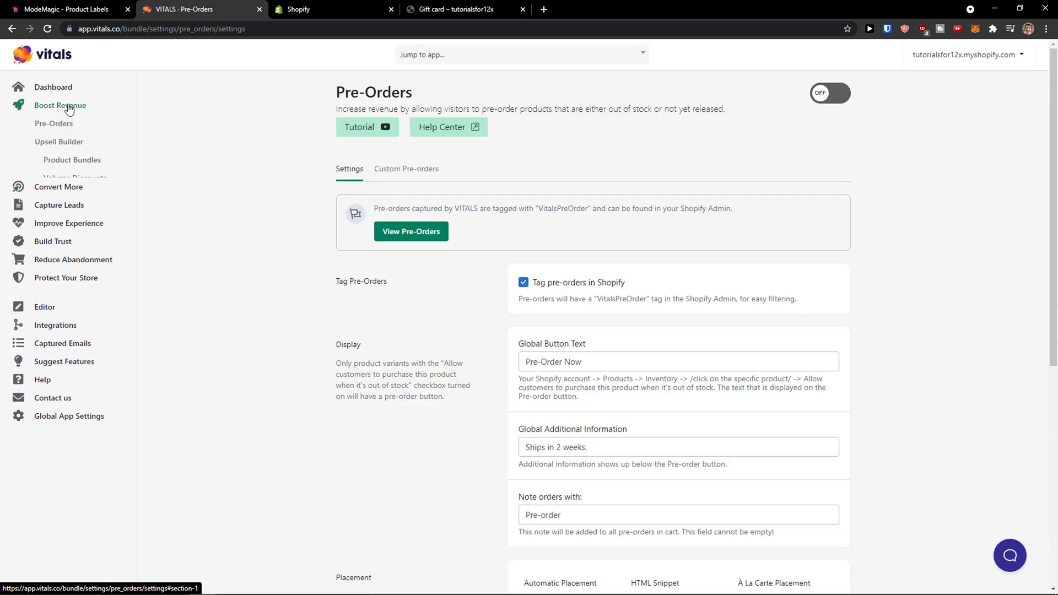
left_click(59, 143)
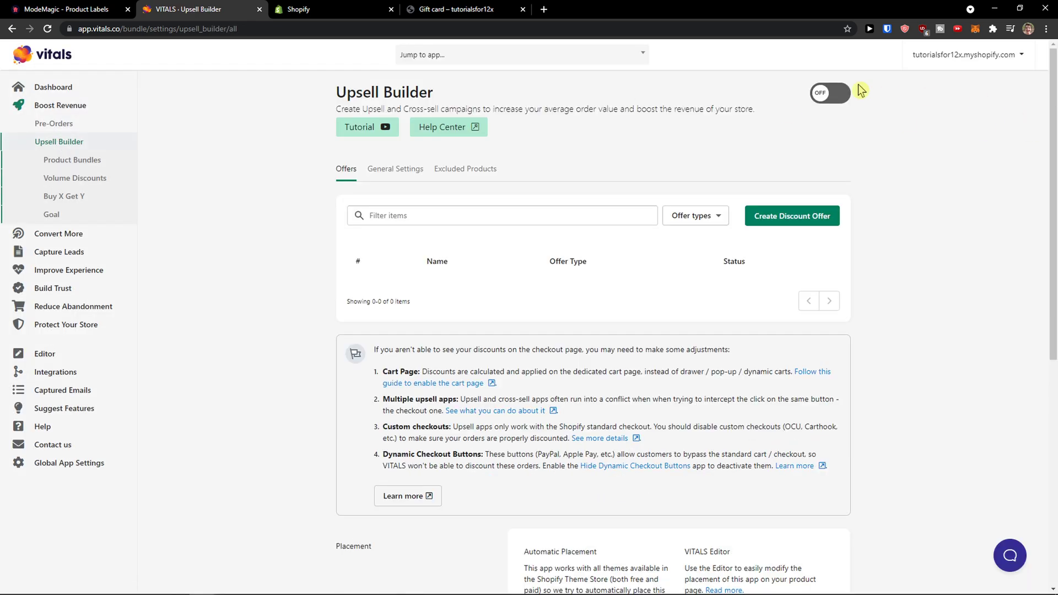
left_click(831, 93)
left_click(360, 131)
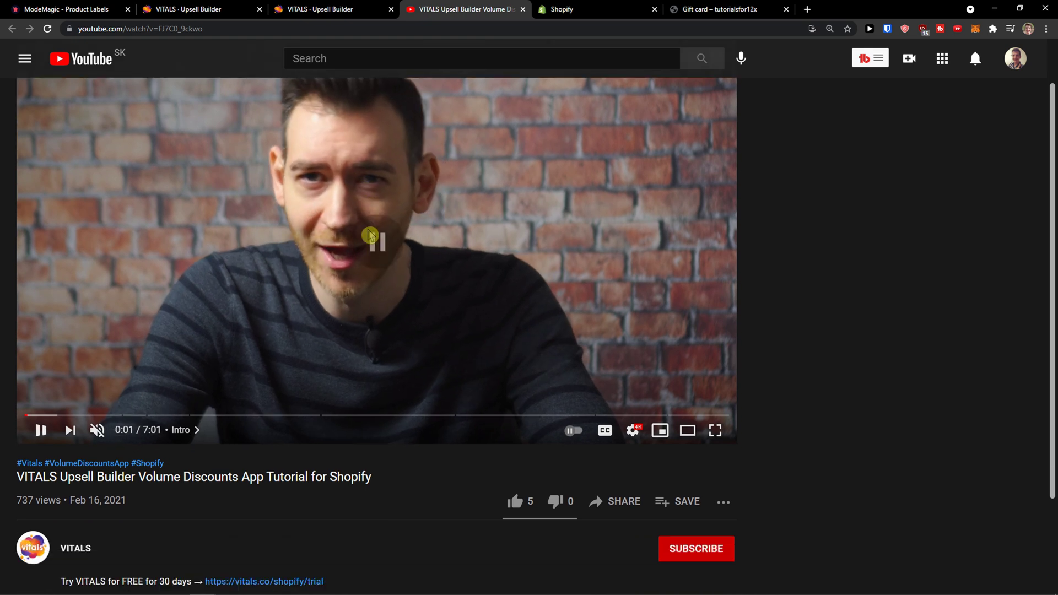
Return from the YouTube tutorial to the VITALS Upsell Builder tab
left_click(190, 9)
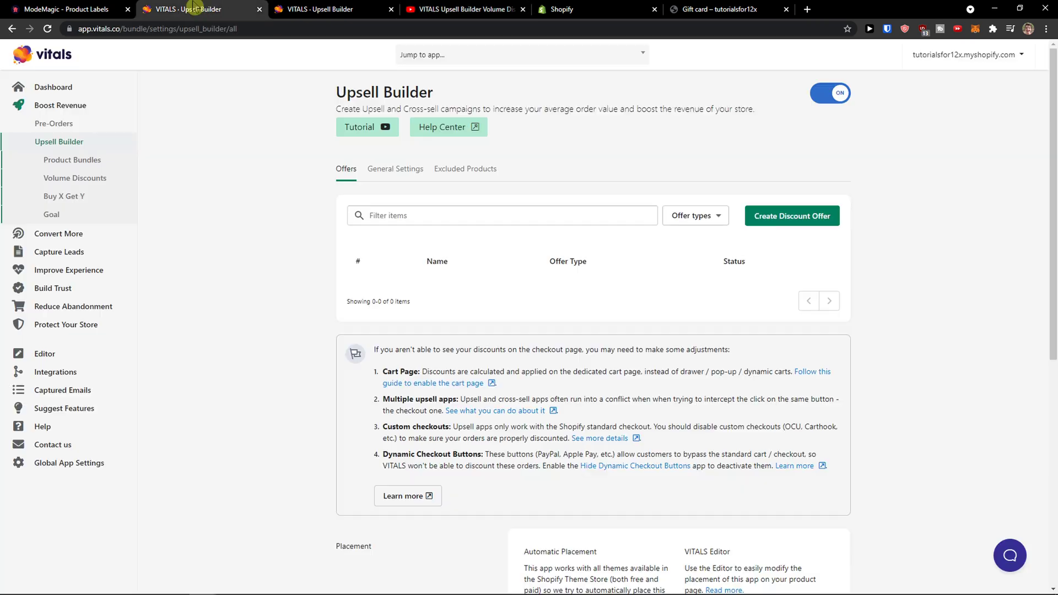
Look over the Volume Discounts and Buy X Get Y lists, then start a new volume discount
left_click(95, 184)
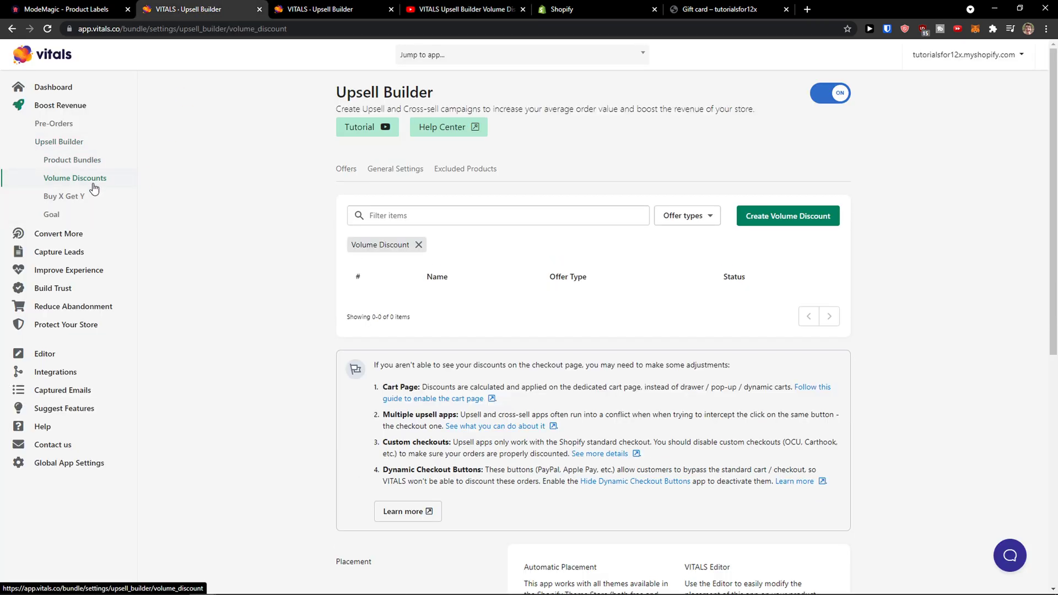
left_click(84, 197)
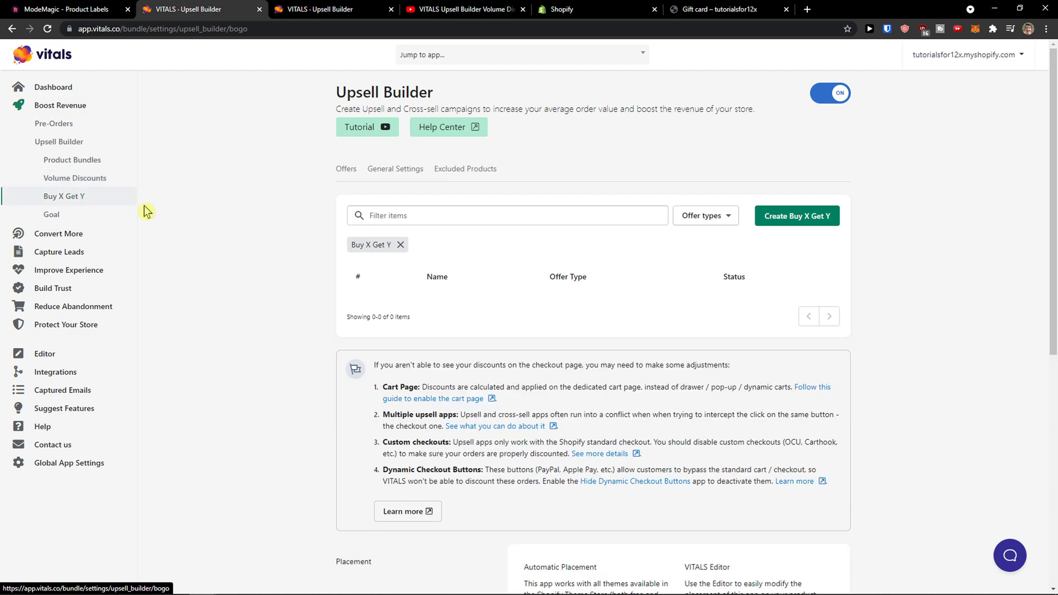
left_click(73, 182)
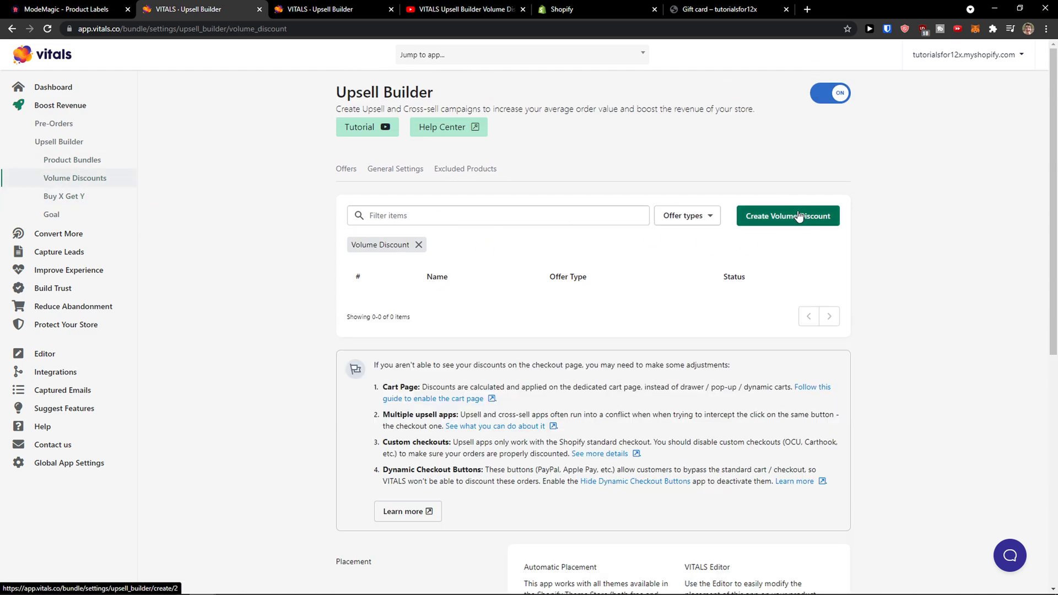
left_click(799, 216)
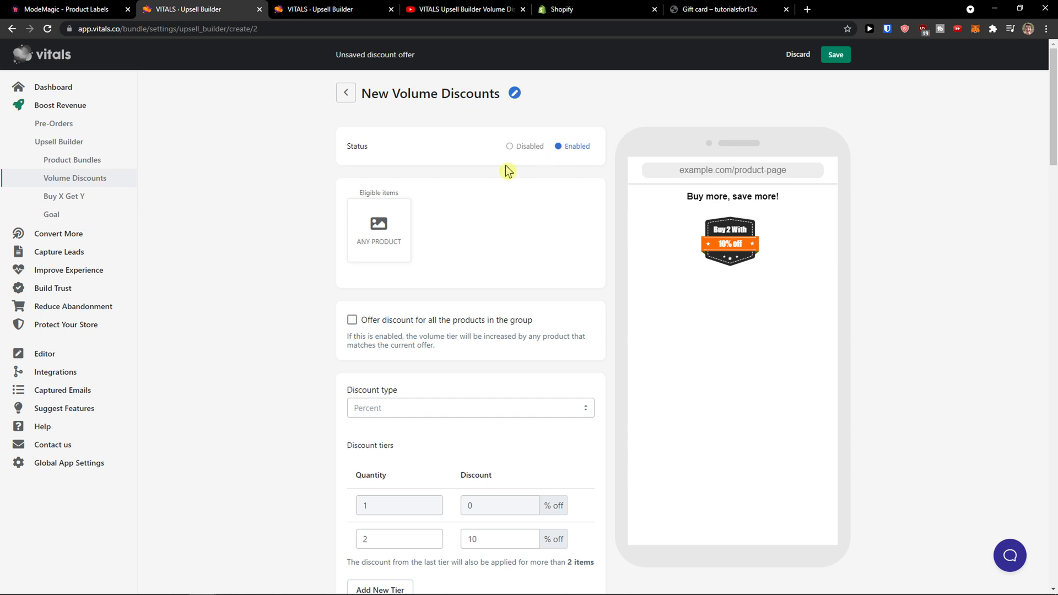
Limit the discount's eligible items to the Gift card product
left_click(387, 244)
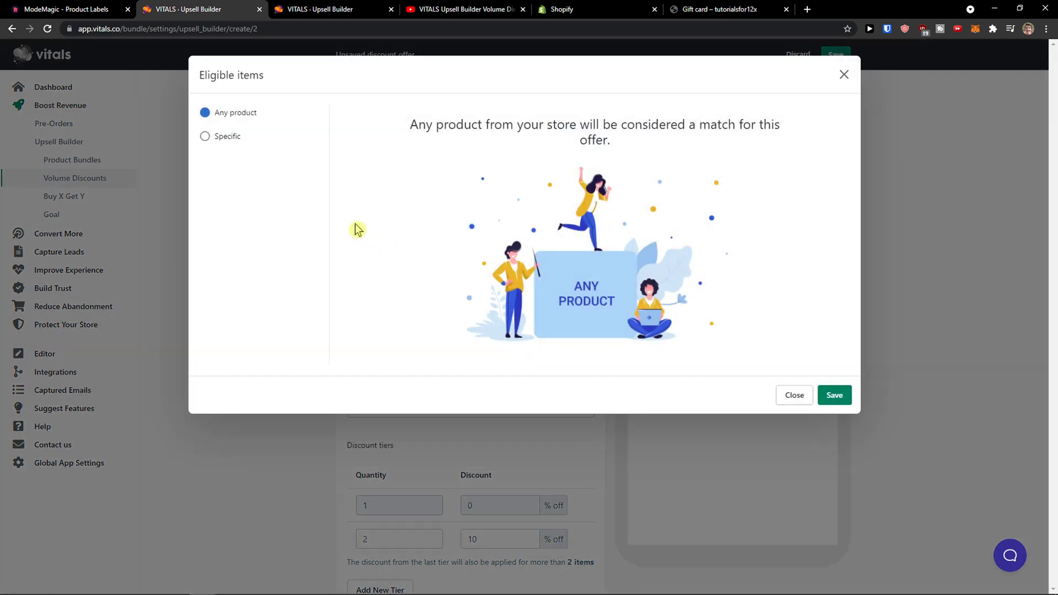
left_click(225, 142)
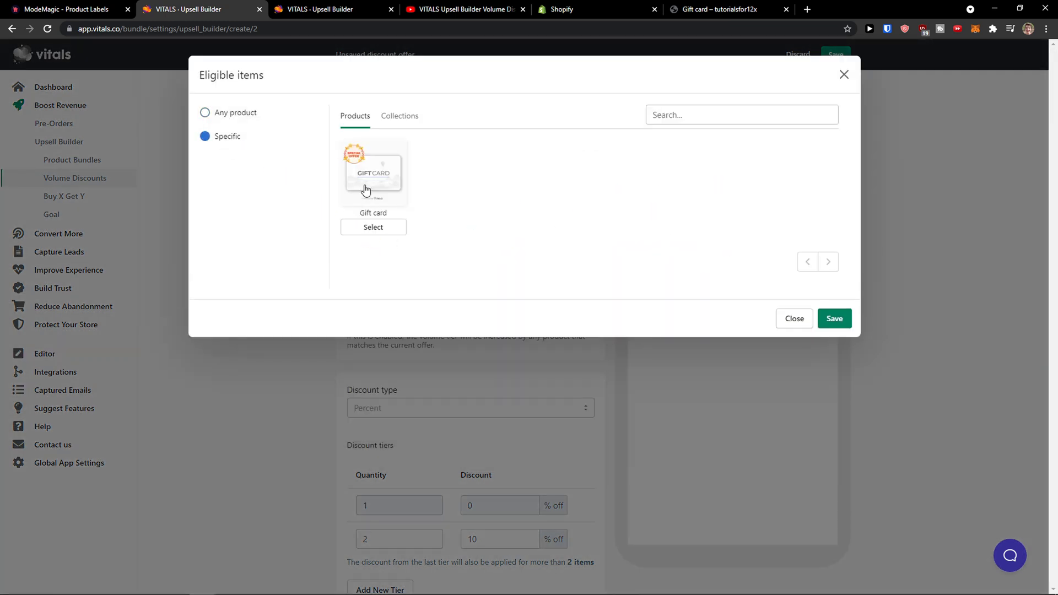
left_click(373, 227)
left_click(834, 321)
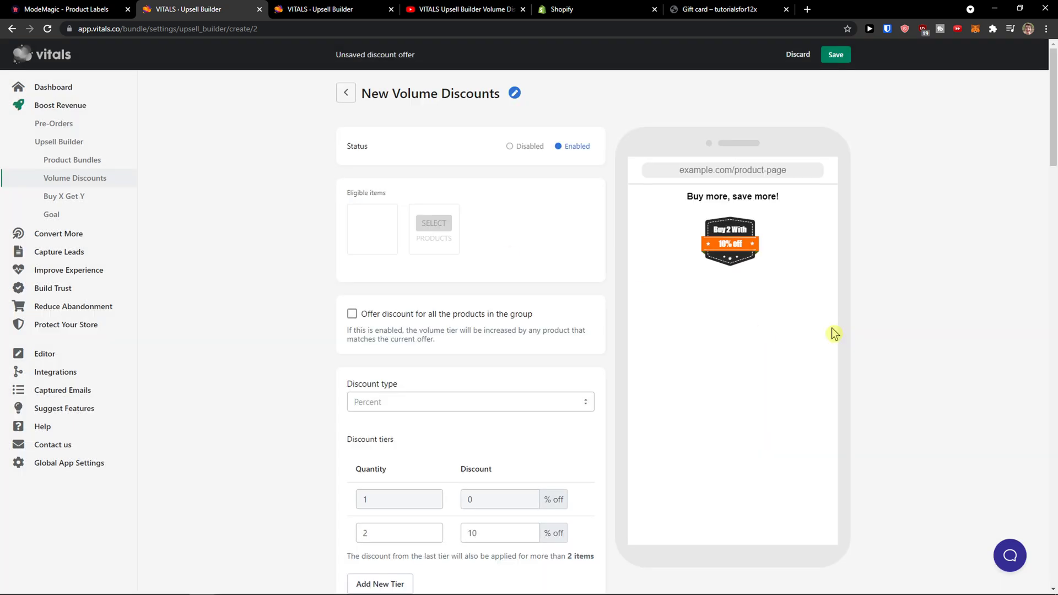
Keep the discount type as Percent and set the second tier to 5 items at 20% off
scroll(421, 276, "down", 1)
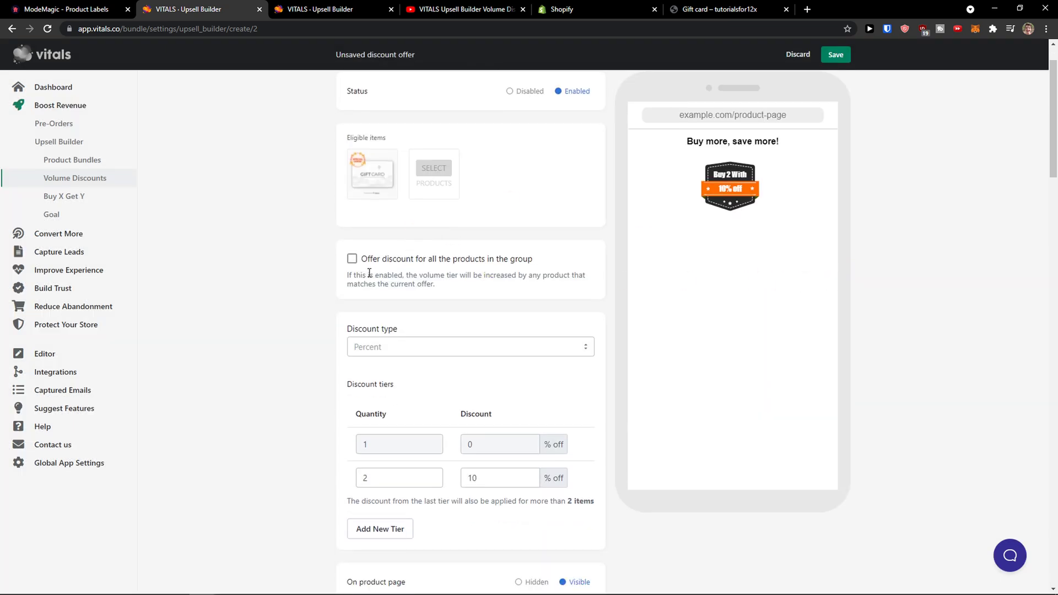
scroll(362, 266, "down", 1)
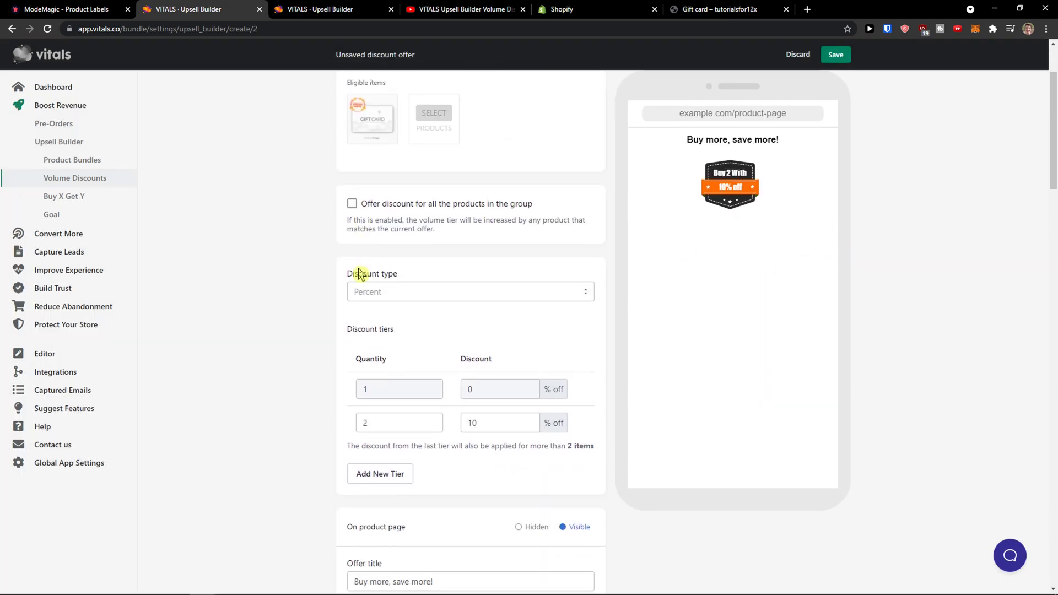
left_click(373, 292)
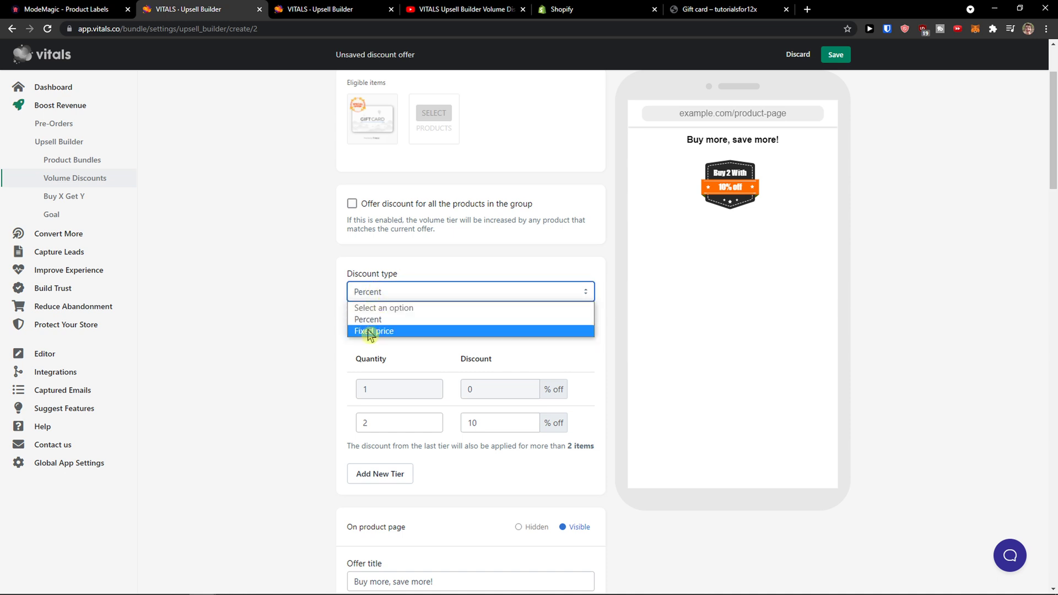
left_click(333, 332)
scroll(331, 334, "down", 1)
scroll(331, 335, "down", 1)
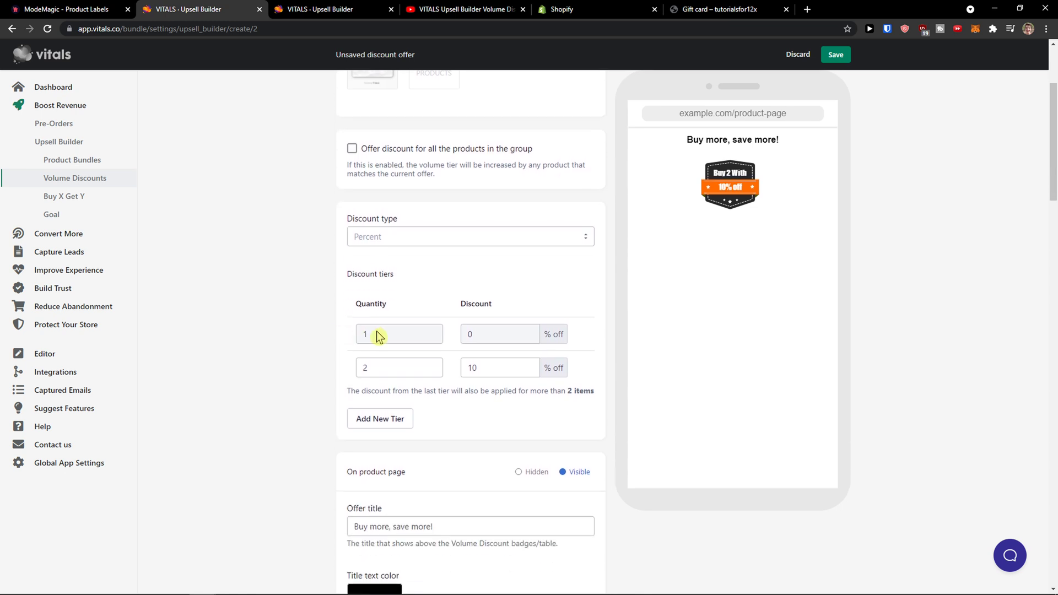
left_click(379, 367)
scroll(357, 372, "down", 1)
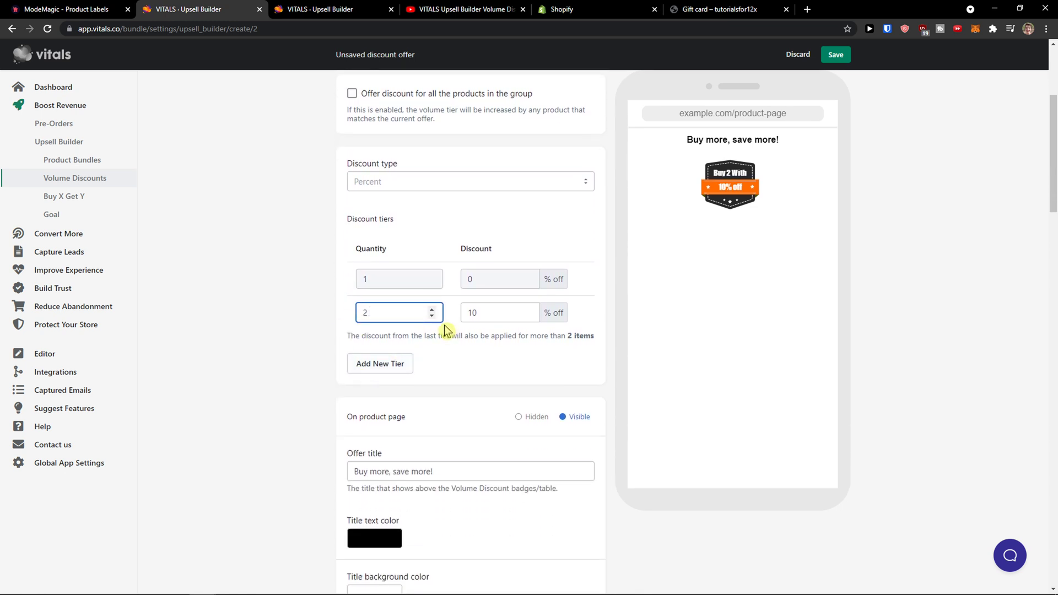
left_click(482, 329)
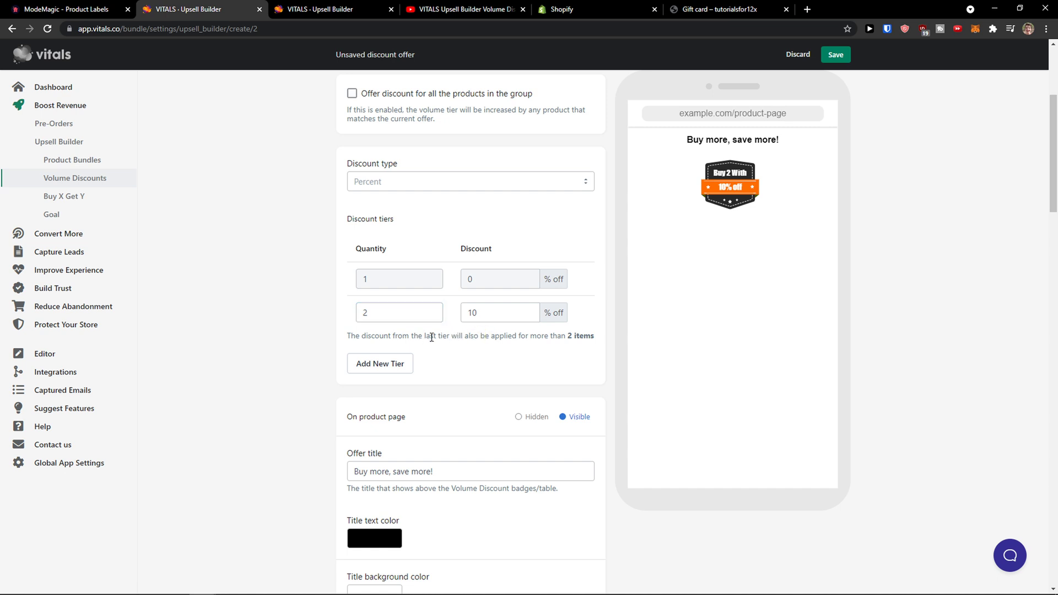
Add another tier and confirm the discount type remains Percent
left_click(374, 363)
left_click(381, 346)
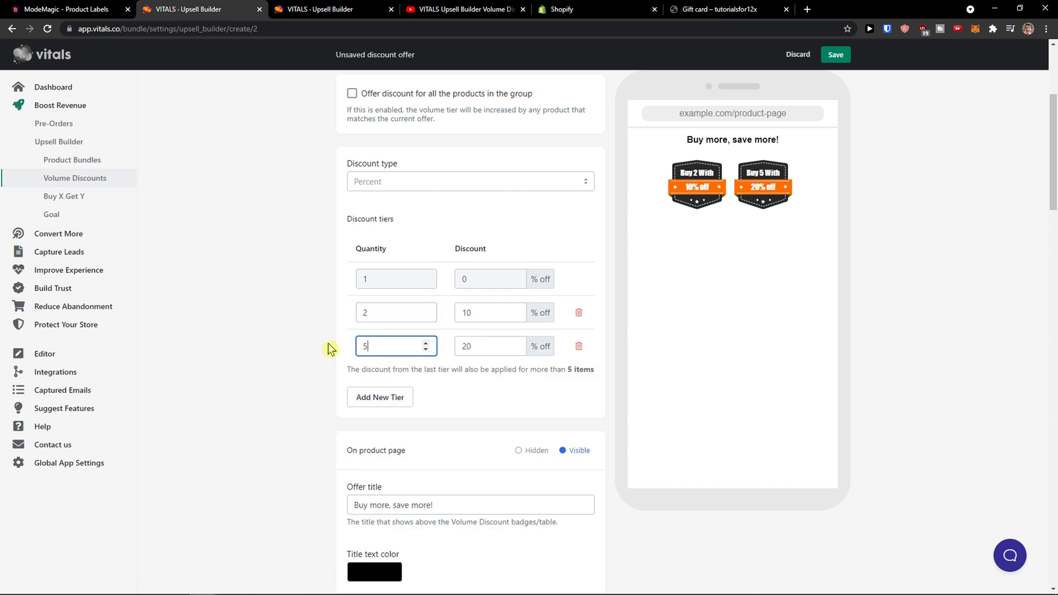
left_click(432, 186)
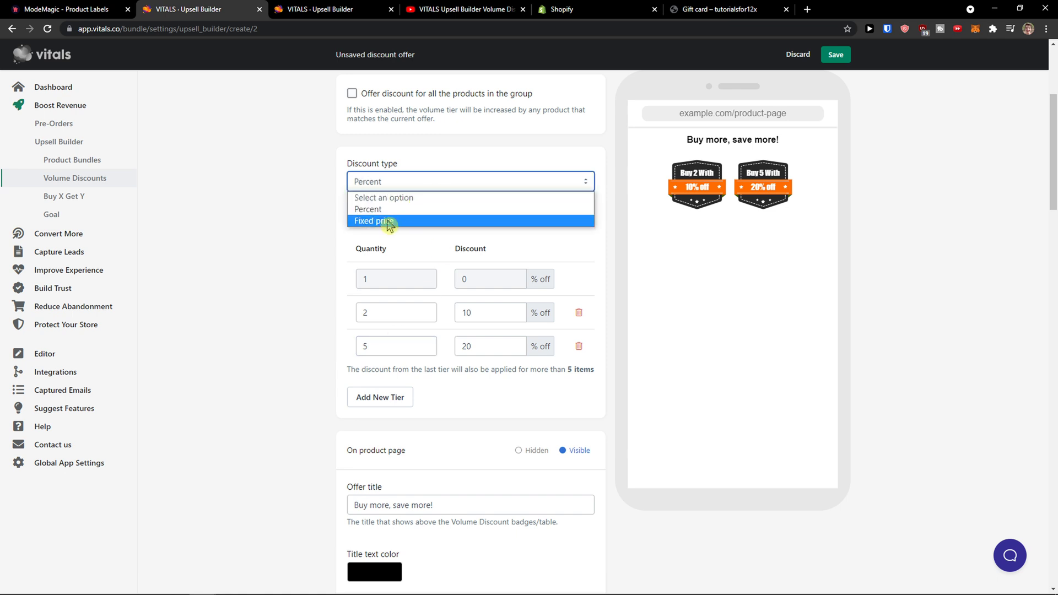
left_click(297, 257)
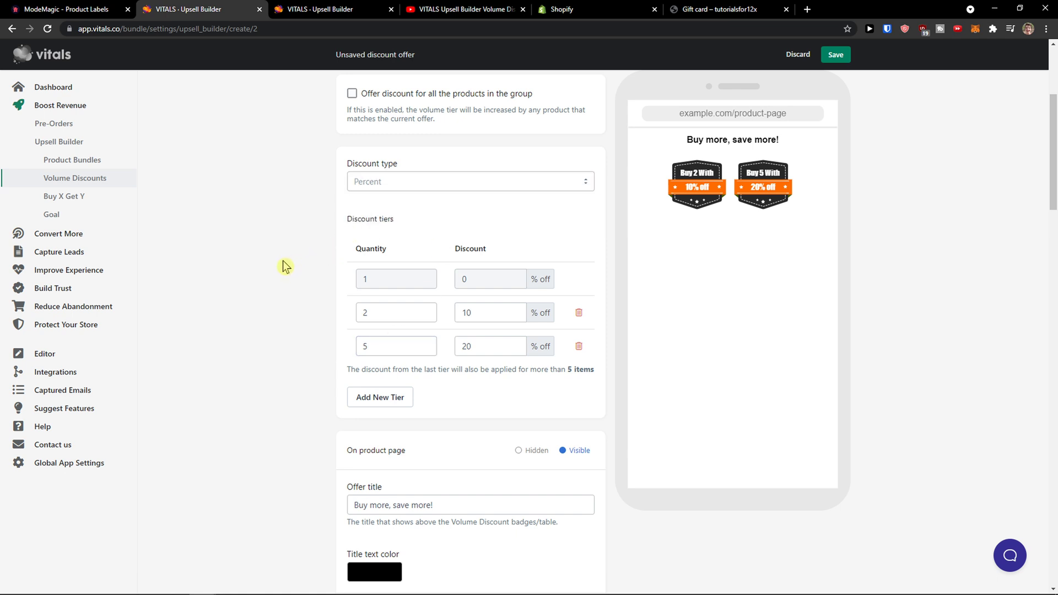
scroll(265, 276, "down", 1)
Review the remaining settings, save the gift card volume discount, and go to the Goal offers list
scroll(263, 276, "down", 4)
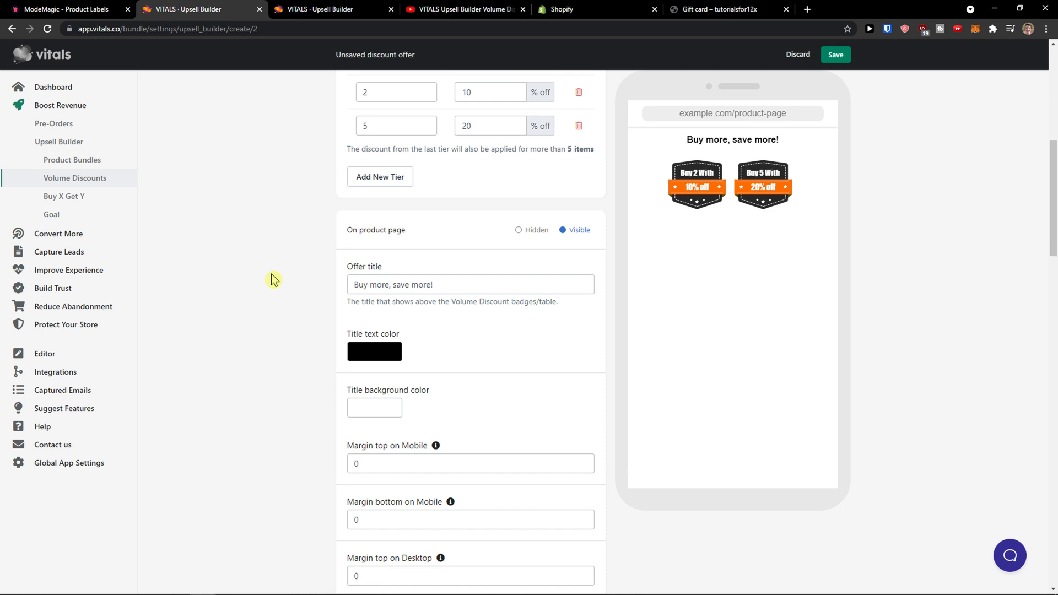
scroll(265, 312, "down", 8)
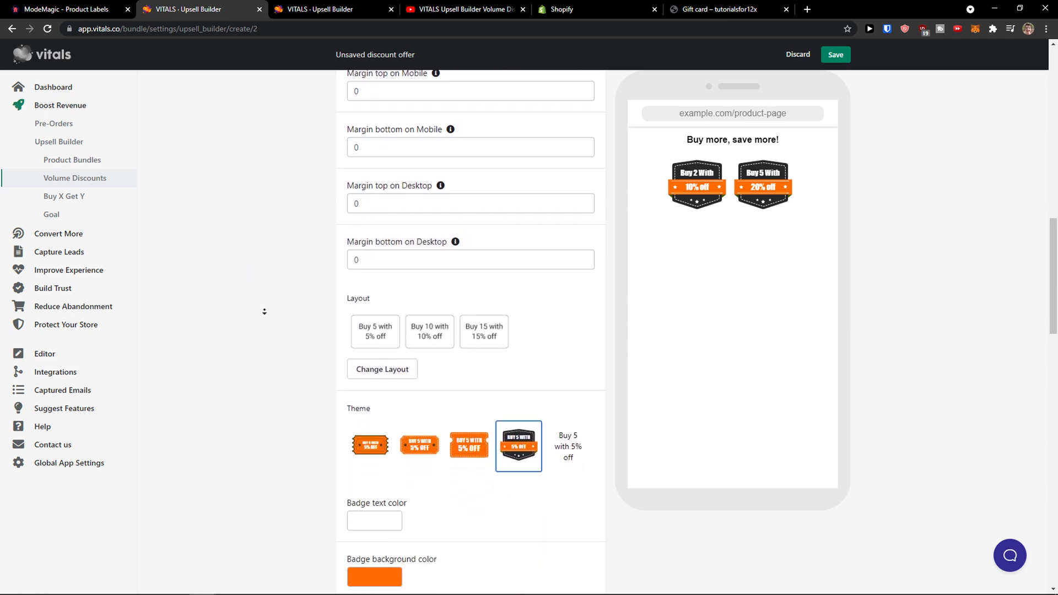
scroll(265, 311, "down", 1)
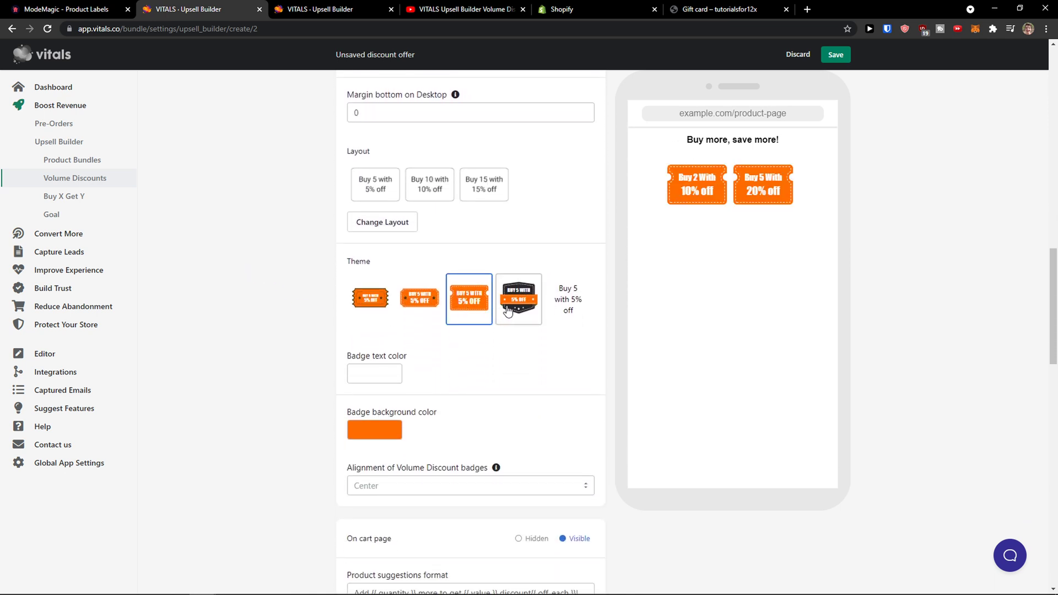
scroll(366, 364, "down", 4)
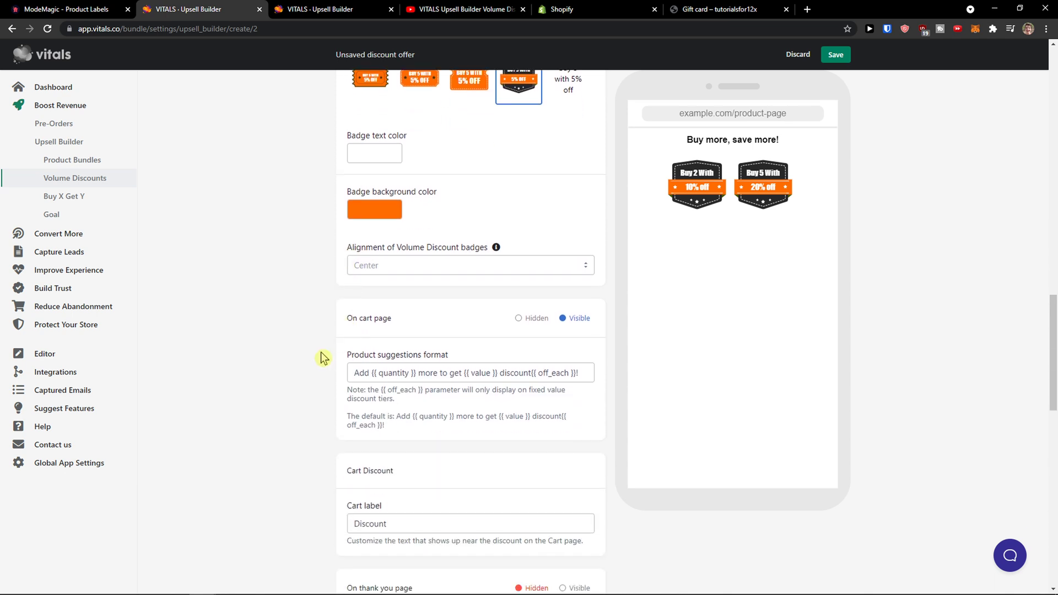
scroll(314, 366, "down", 4)
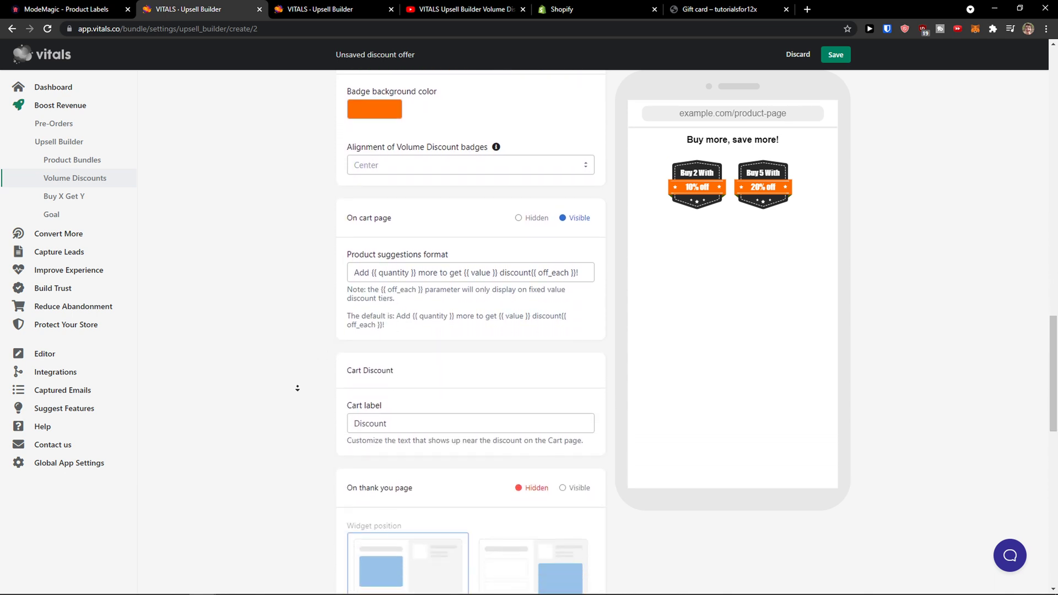
scroll(296, 388, "down", 2)
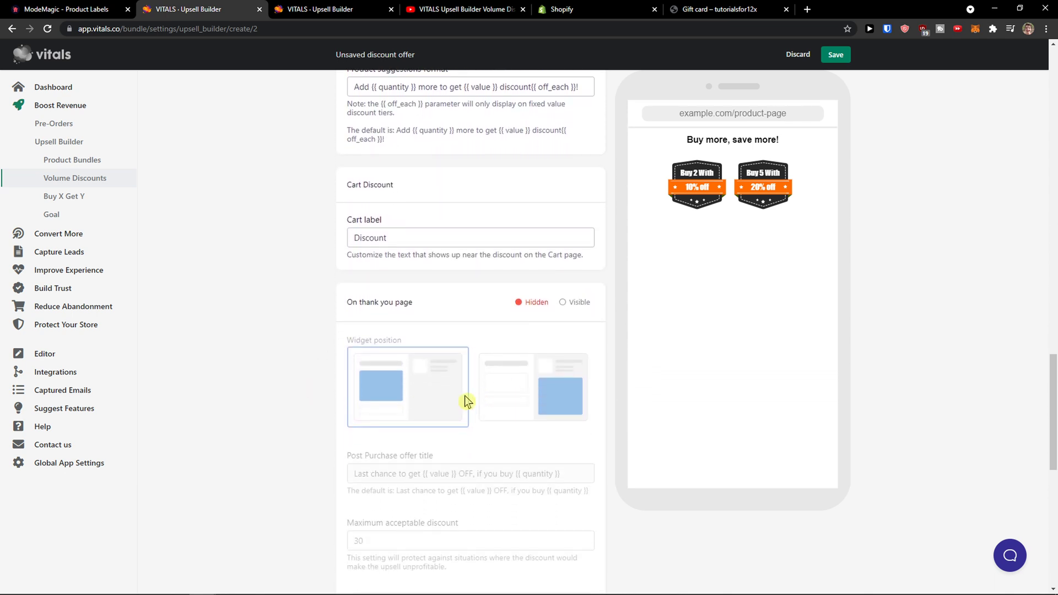
scroll(378, 395, "down", 8)
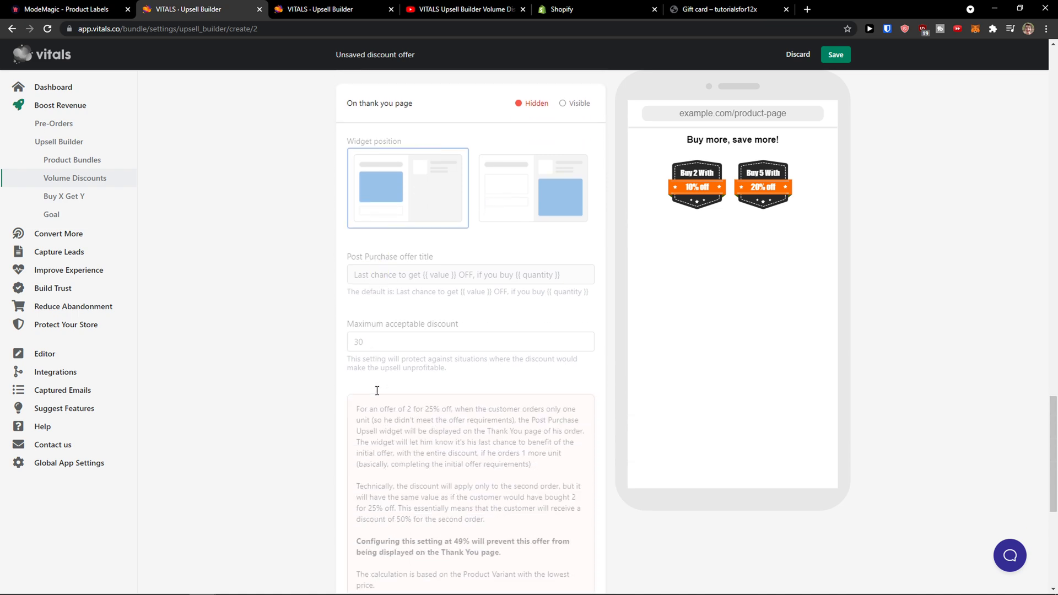
scroll(377, 391, "down", 2)
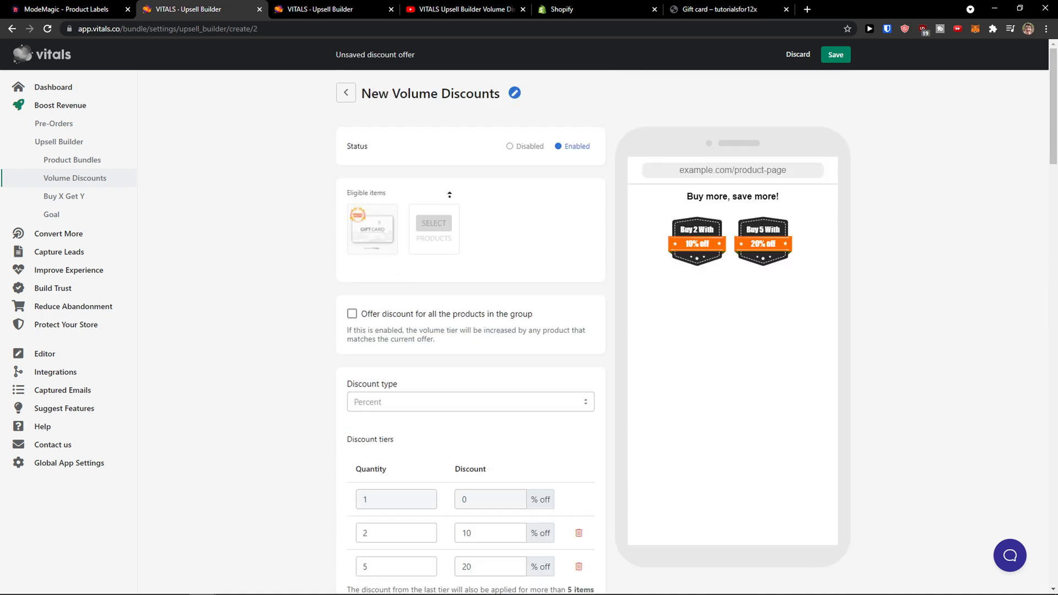
left_click(833, 56)
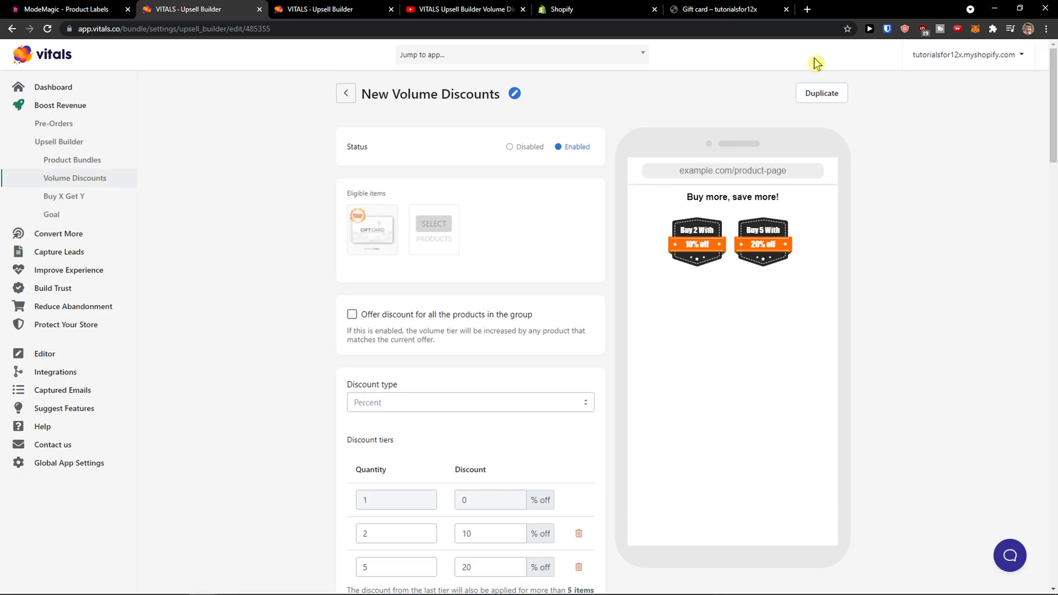
left_click(77, 211)
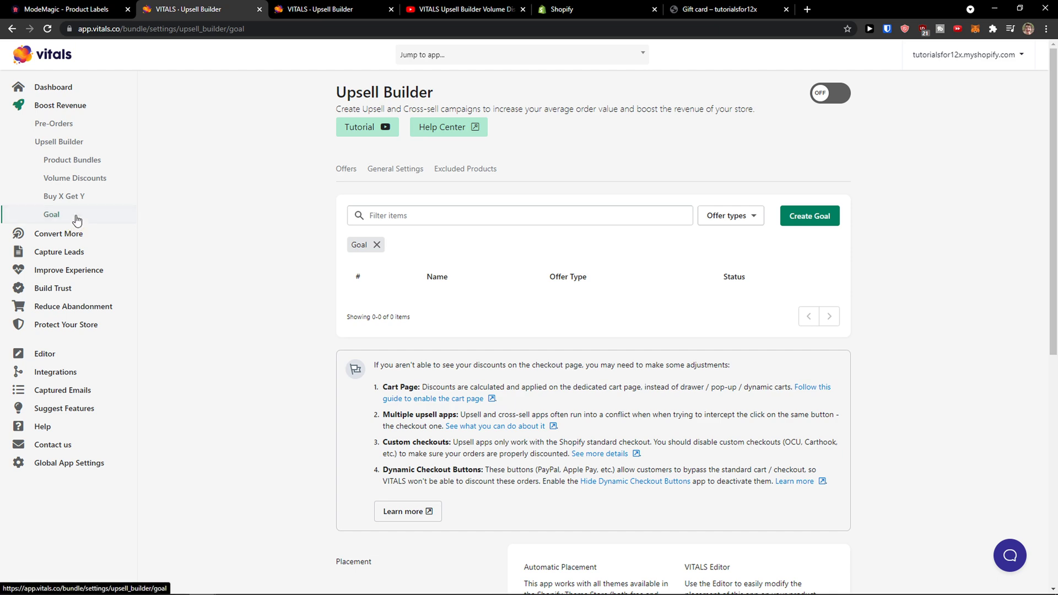
Start a new Goal offer with the Gift card as its eligible product
left_click(794, 222)
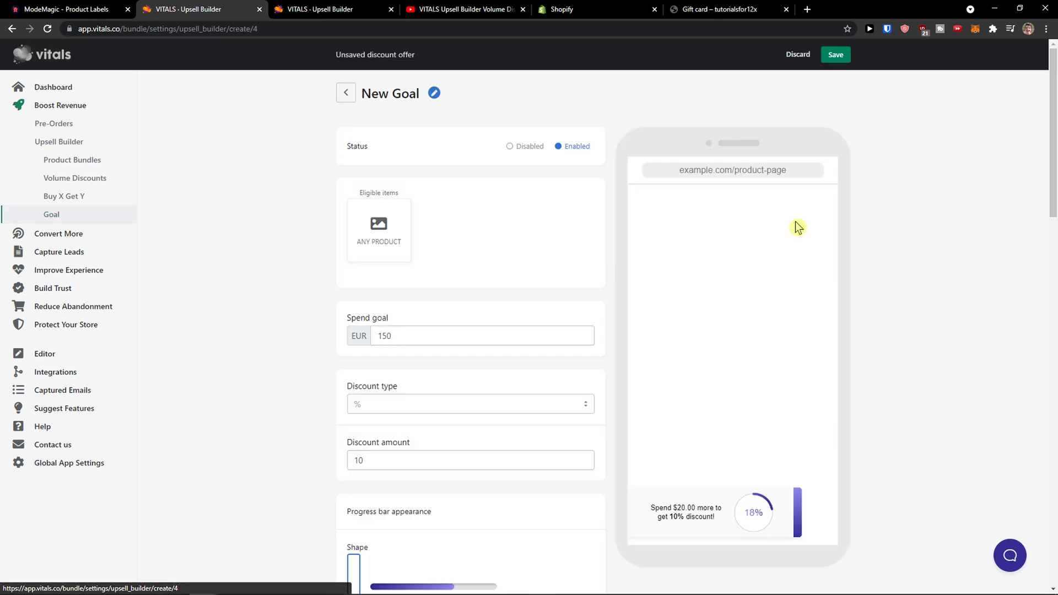
scroll(496, 242, "down", 1)
left_click(394, 189)
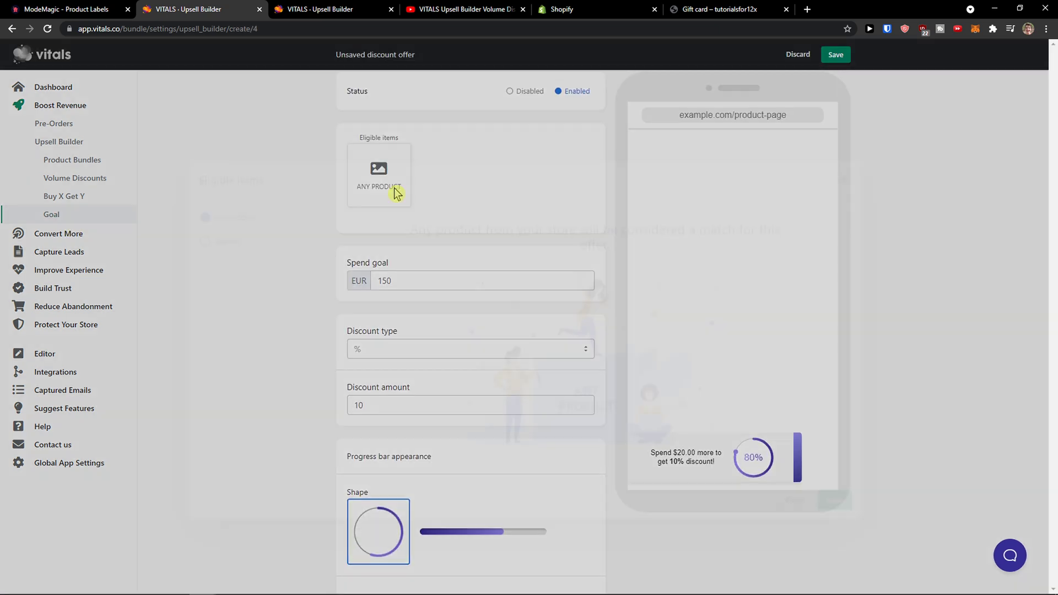
left_click(242, 138)
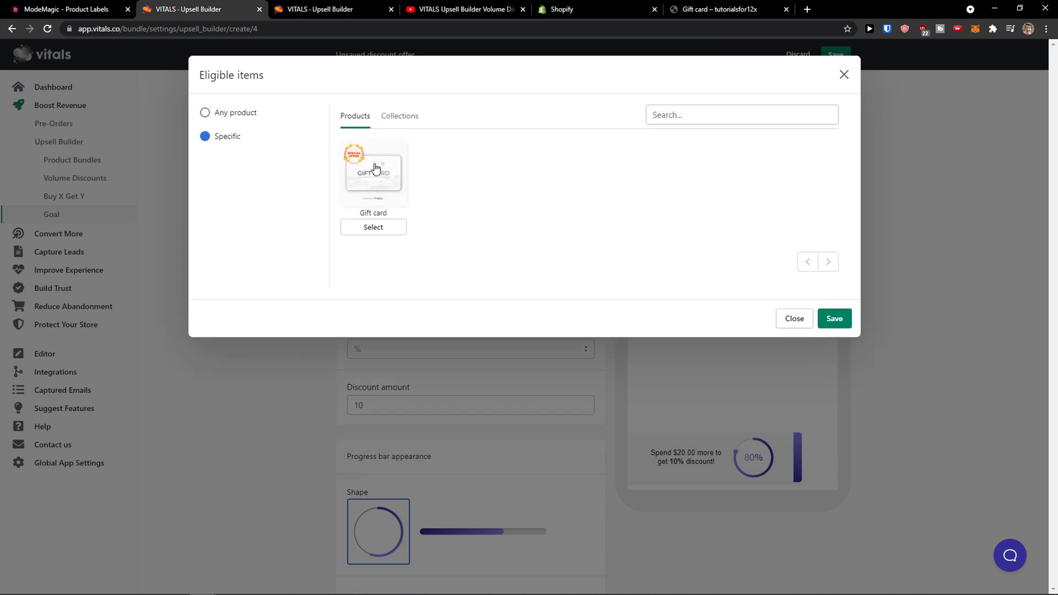
left_click(374, 170)
left_click(833, 322)
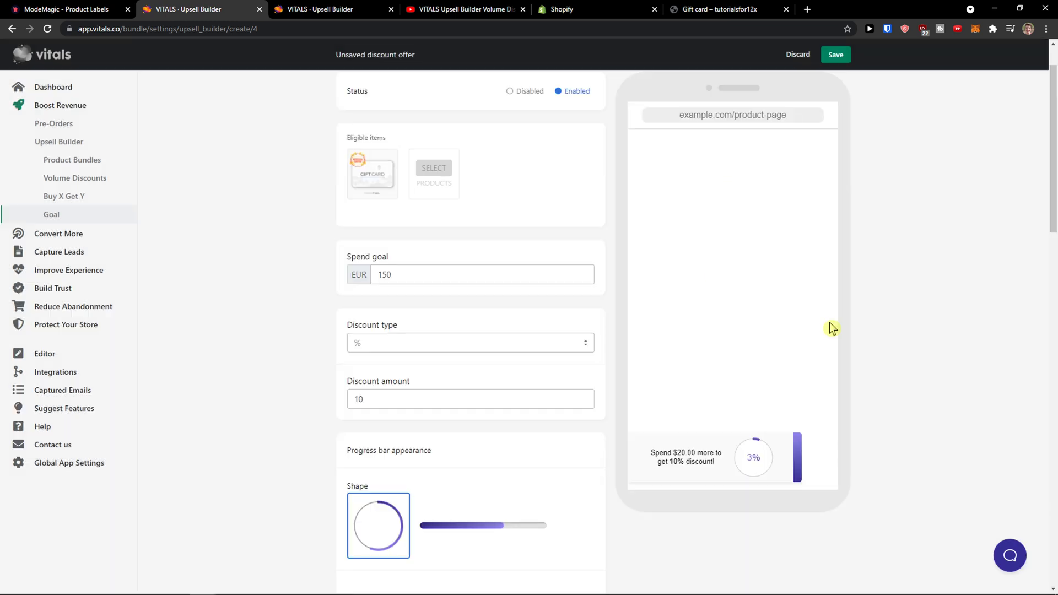
Set the spend goal to 150.1 with a 10 percent discount
left_click(438, 265)
scroll(464, 277, "up", 1)
type(".1")
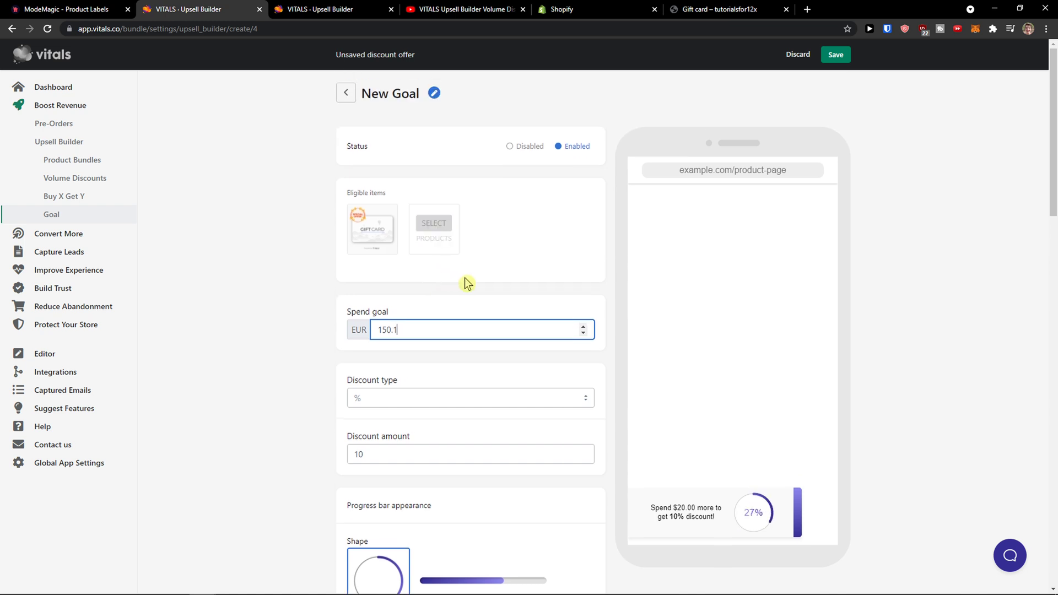
left_click(307, 328)
scroll(307, 329, "down", 2)
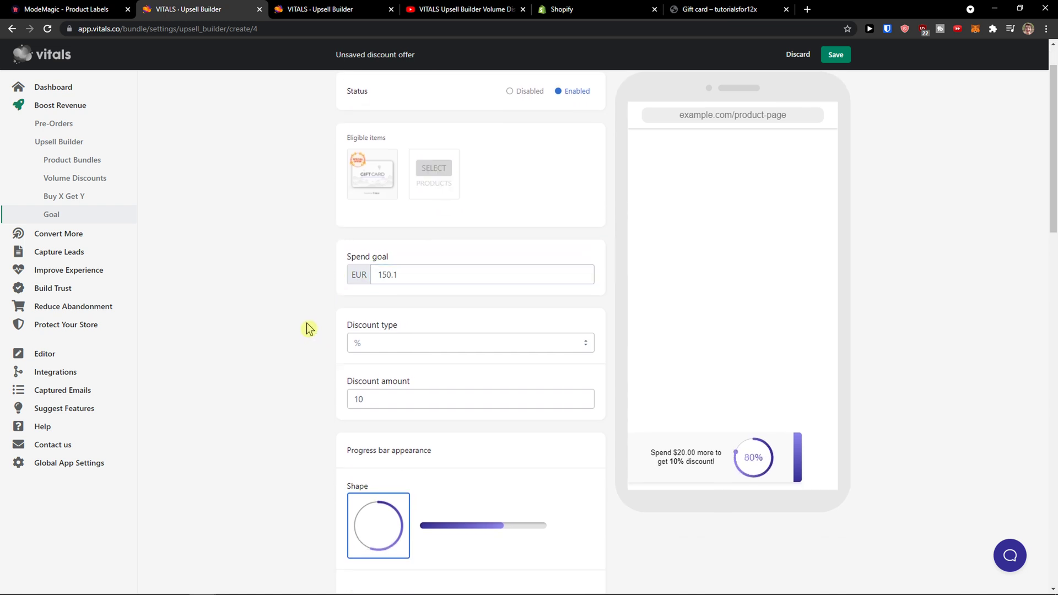
left_click(397, 289)
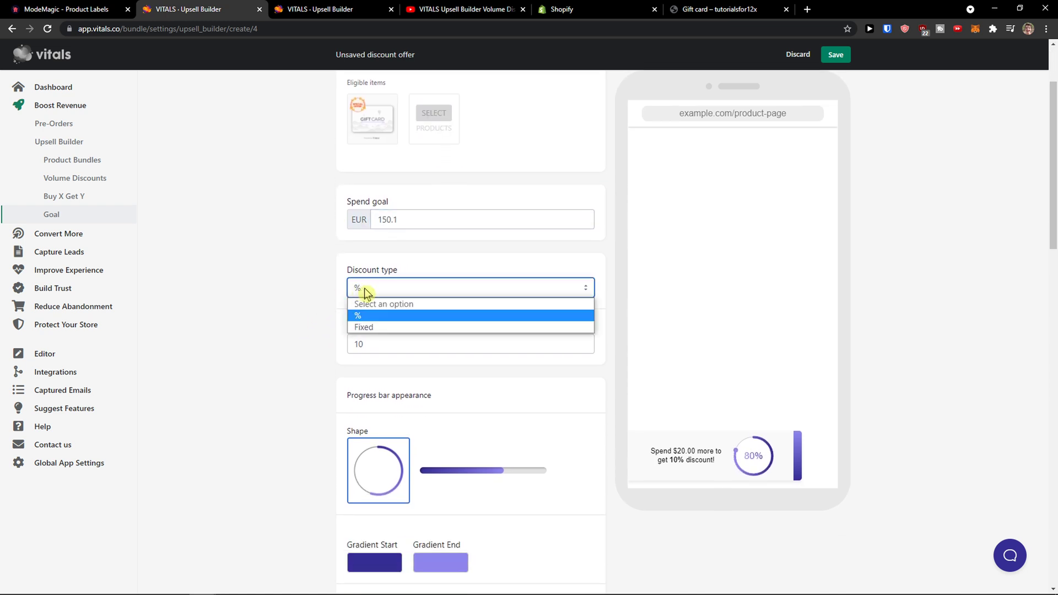
left_click(406, 314)
left_click(388, 337)
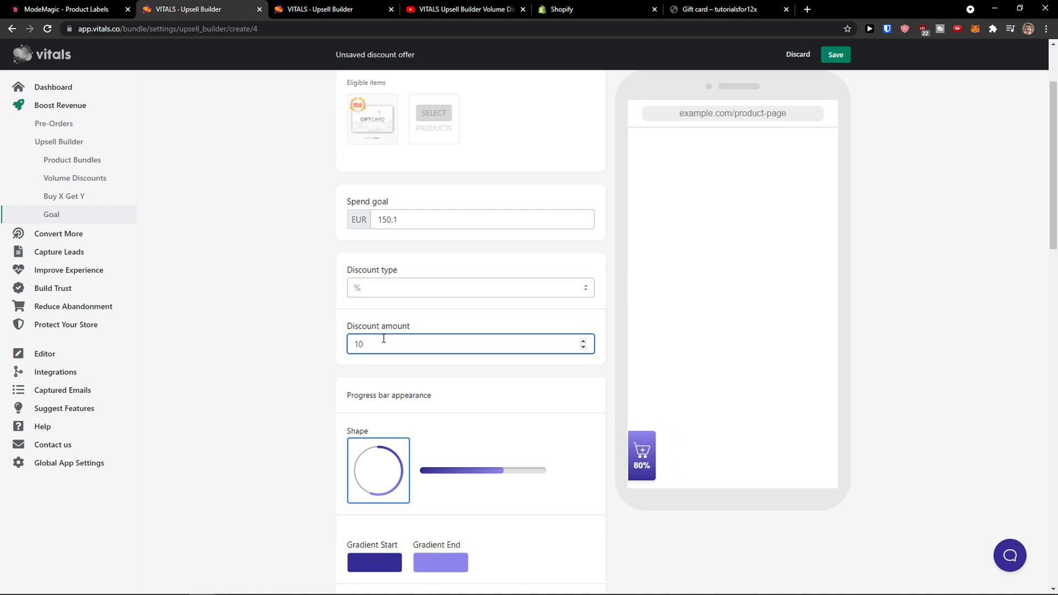
left_click(300, 343)
Try the trophy and target icons for the goal widget, then discard the unsaved offer
scroll(300, 343, "down", 1)
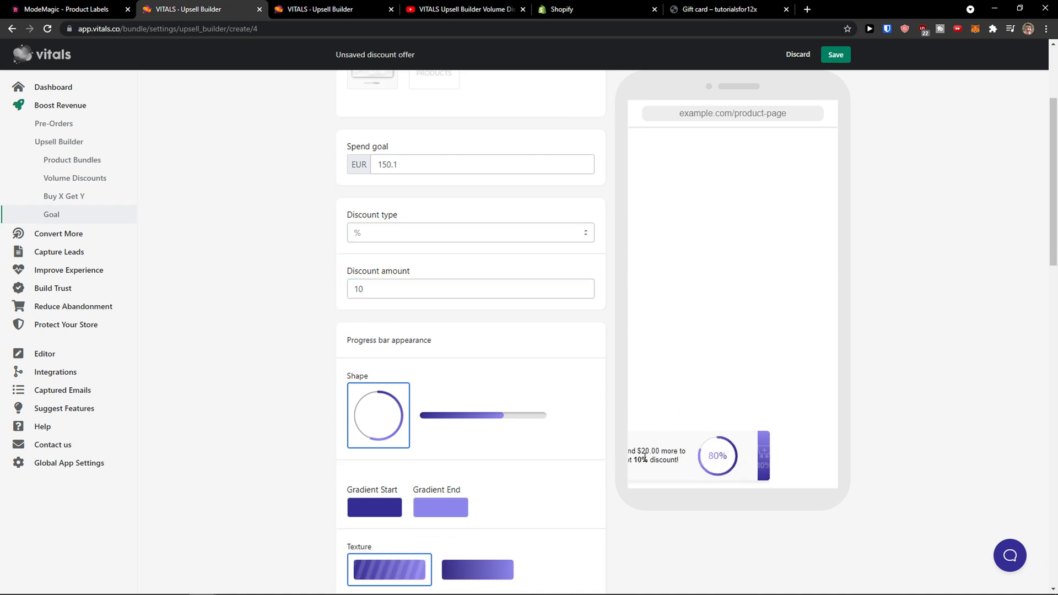
left_click_drag(708, 453, 702, 461)
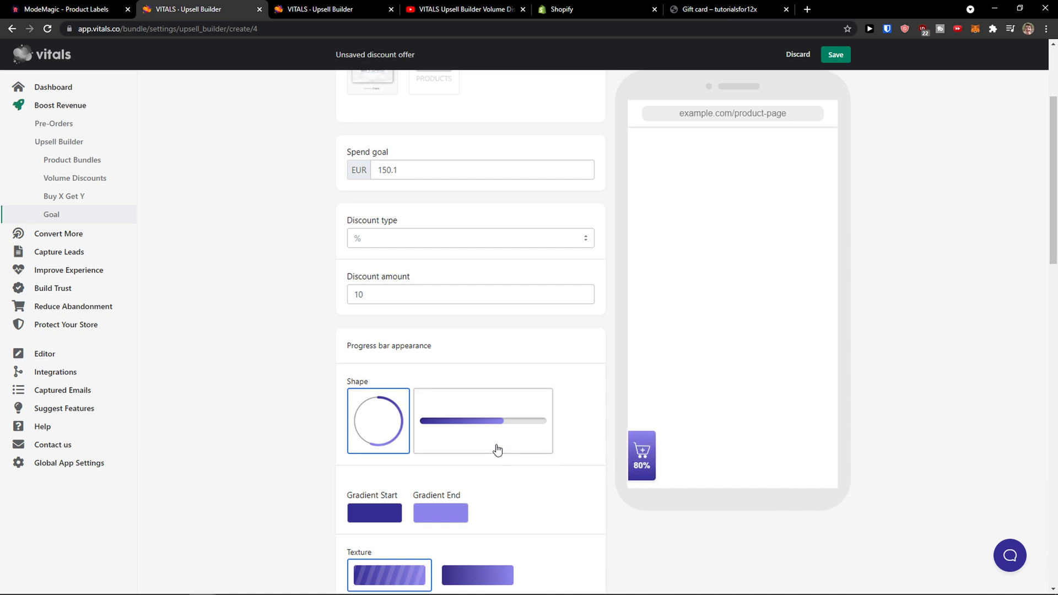
scroll(497, 442, "up", 3)
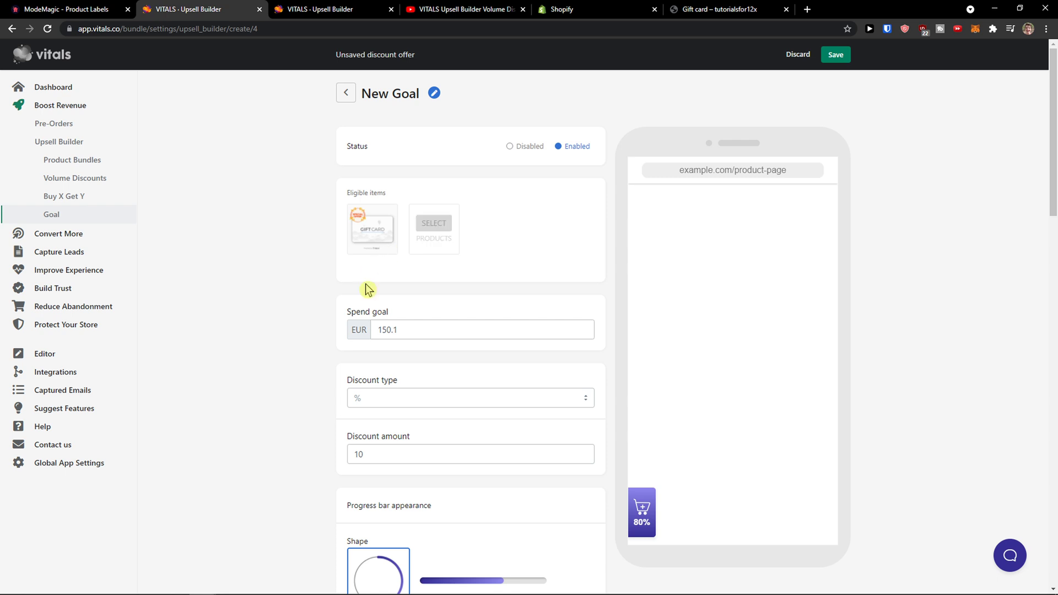
scroll(354, 281, "down", 3)
scroll(928, 538, "down", 5)
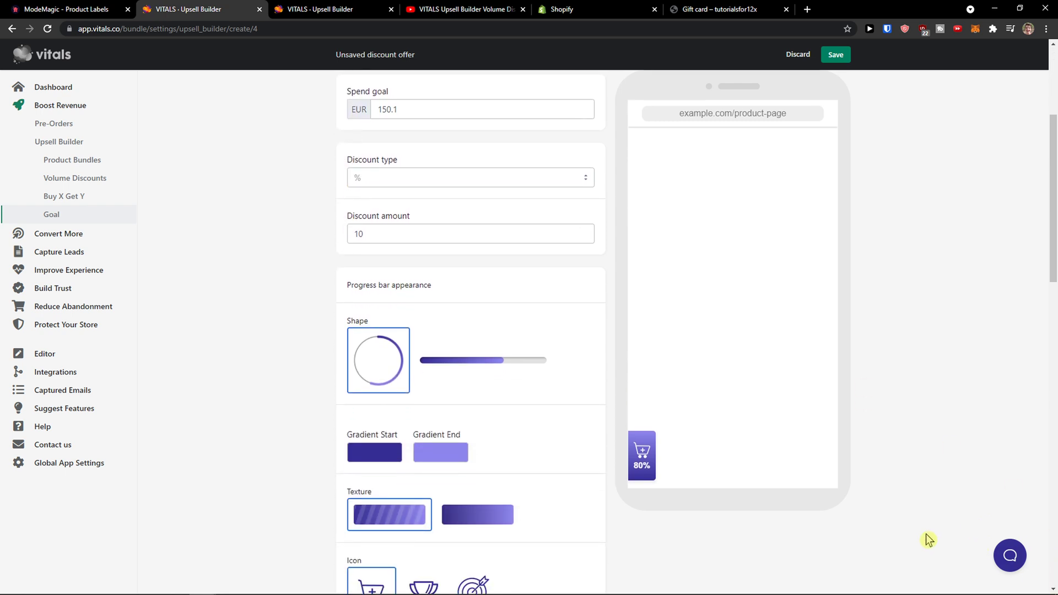
left_click(431, 370)
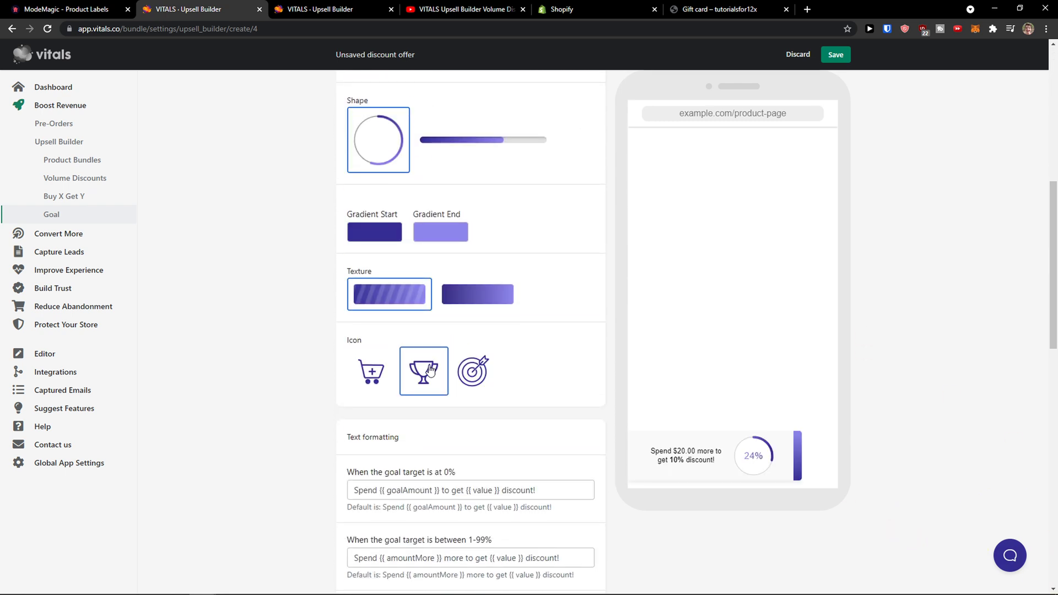
left_click(492, 385)
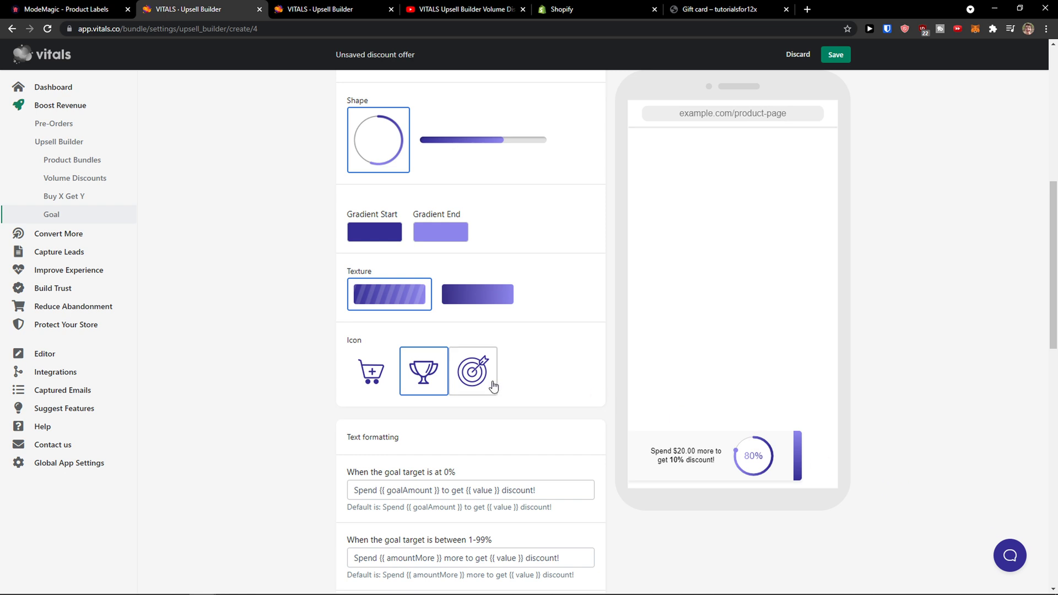
scroll(285, 408, "down", 6)
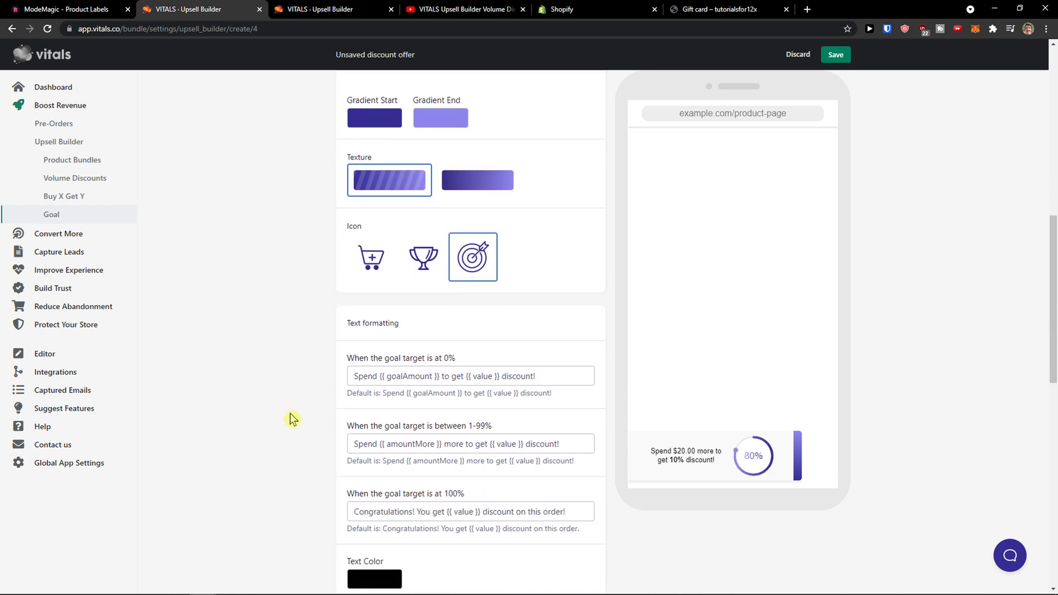
scroll(294, 417, "down", 5)
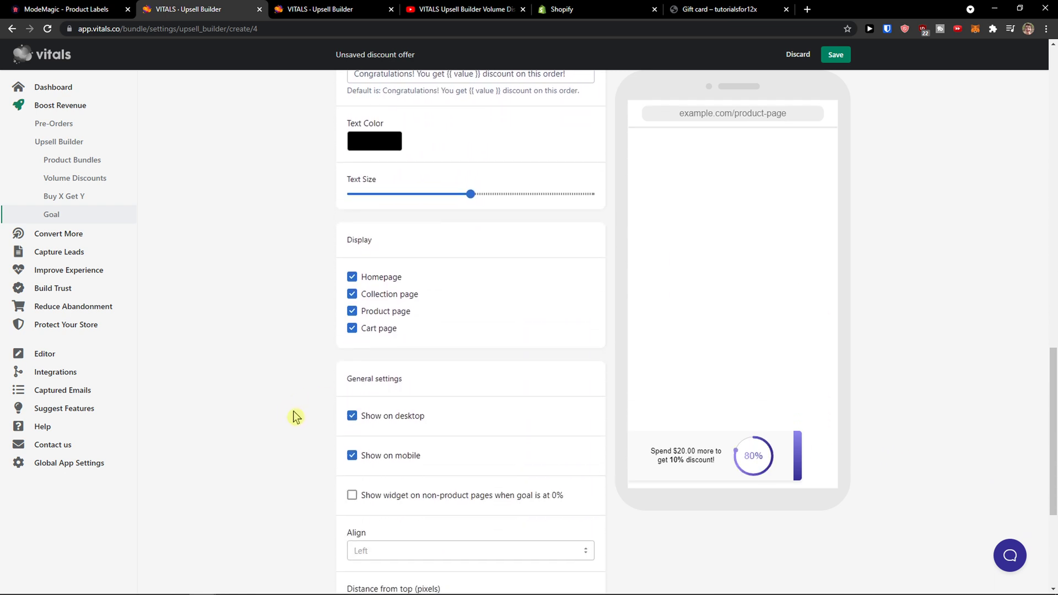
mouse_move(54, 236)
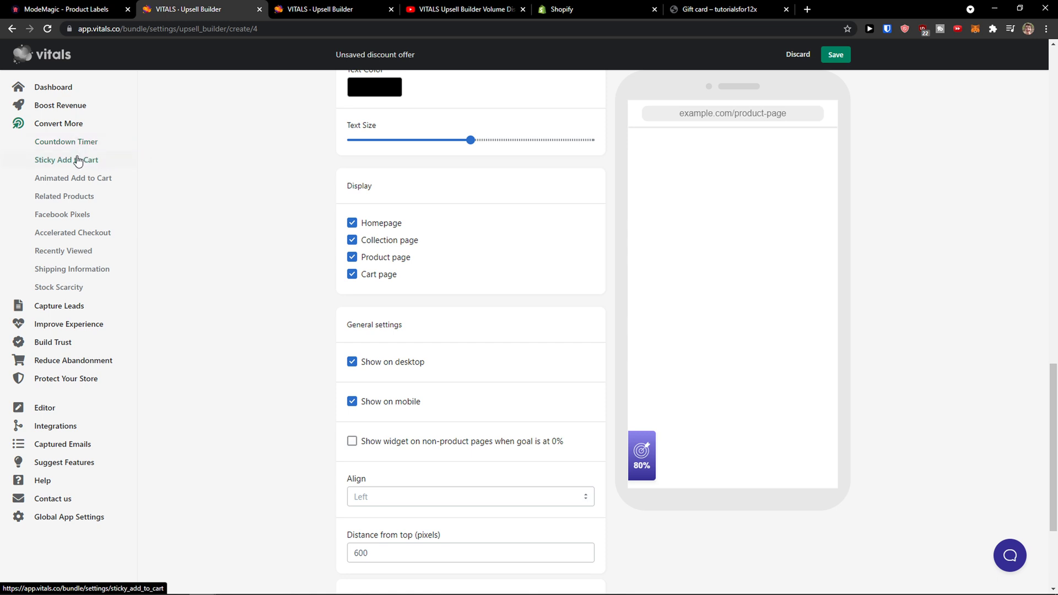
scroll(673, 271, "up", 8)
left_click(798, 54)
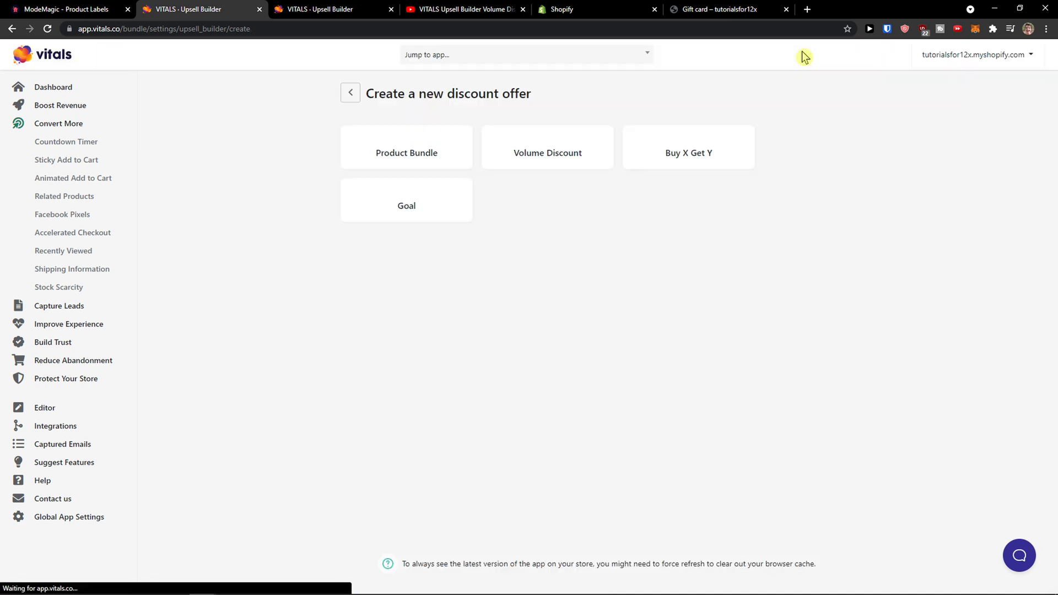
In Countdown Timer settings, set the minimum expiration deadline to 0:0:15
left_click(53, 141)
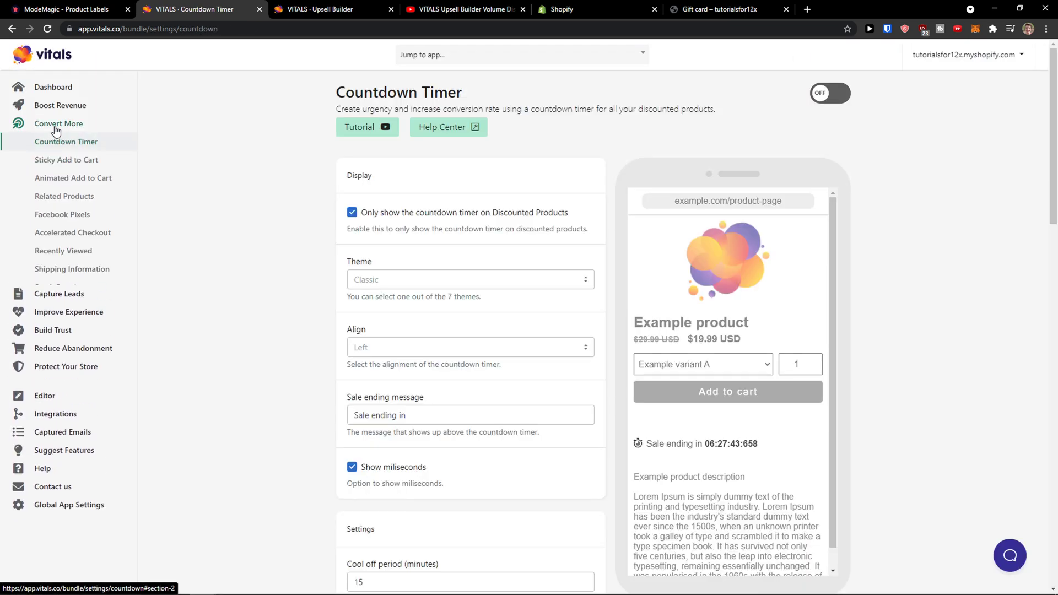
scroll(361, 256, "down", 1)
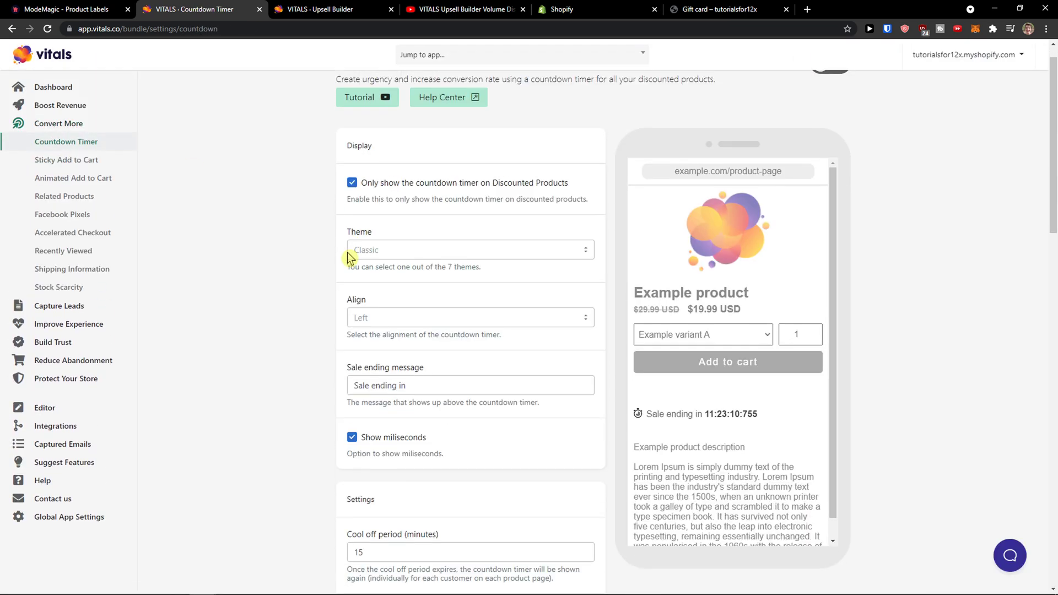
scroll(347, 258, "up", 1)
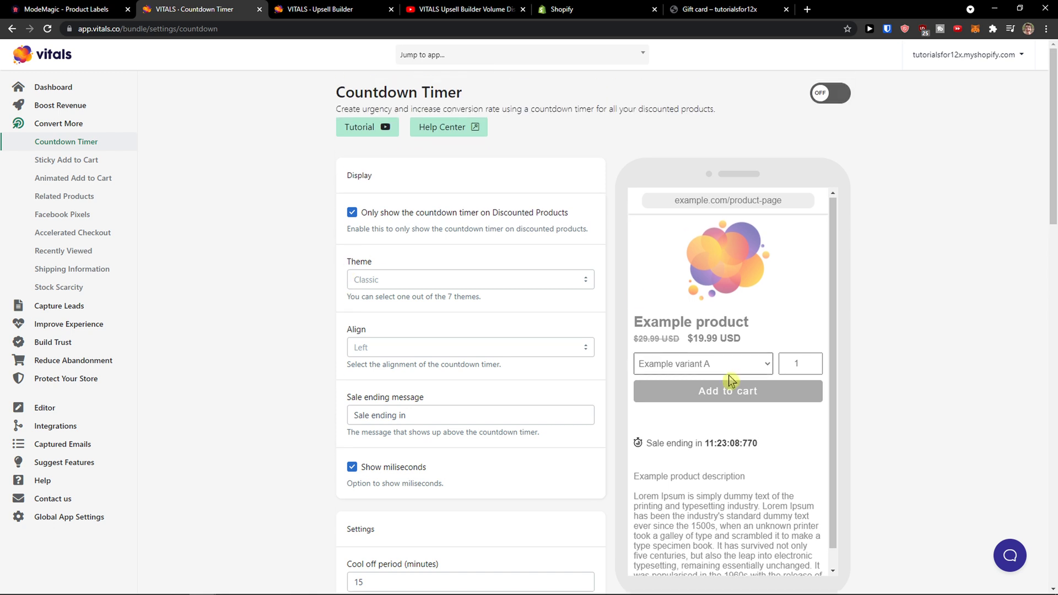
scroll(716, 383, "down", 2)
scroll(694, 397, "down", 1)
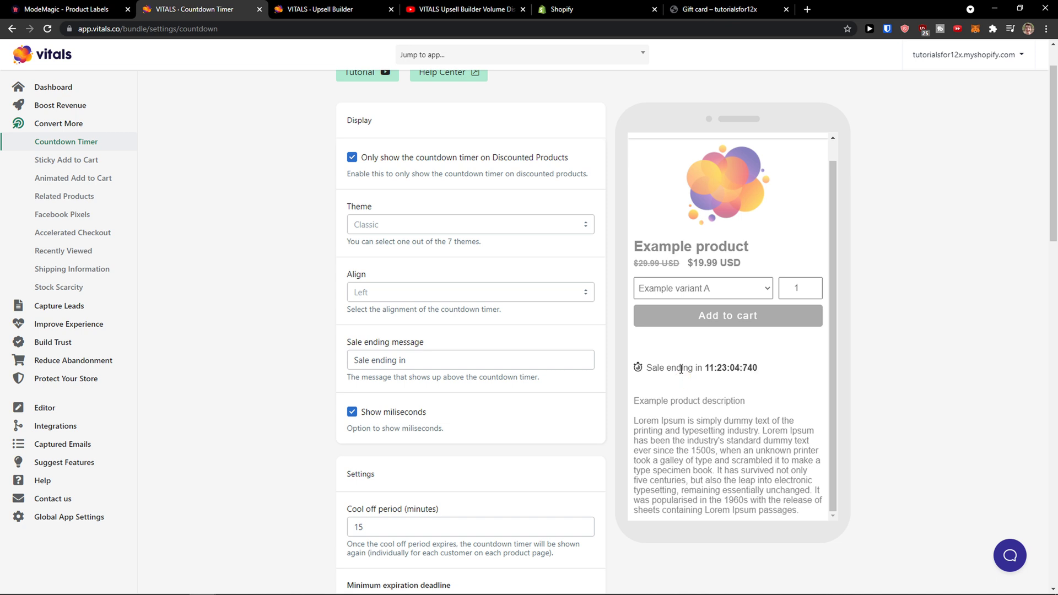
scroll(314, 243, "up", 1)
scroll(303, 236, "down", 4)
scroll(295, 235, "down", 1)
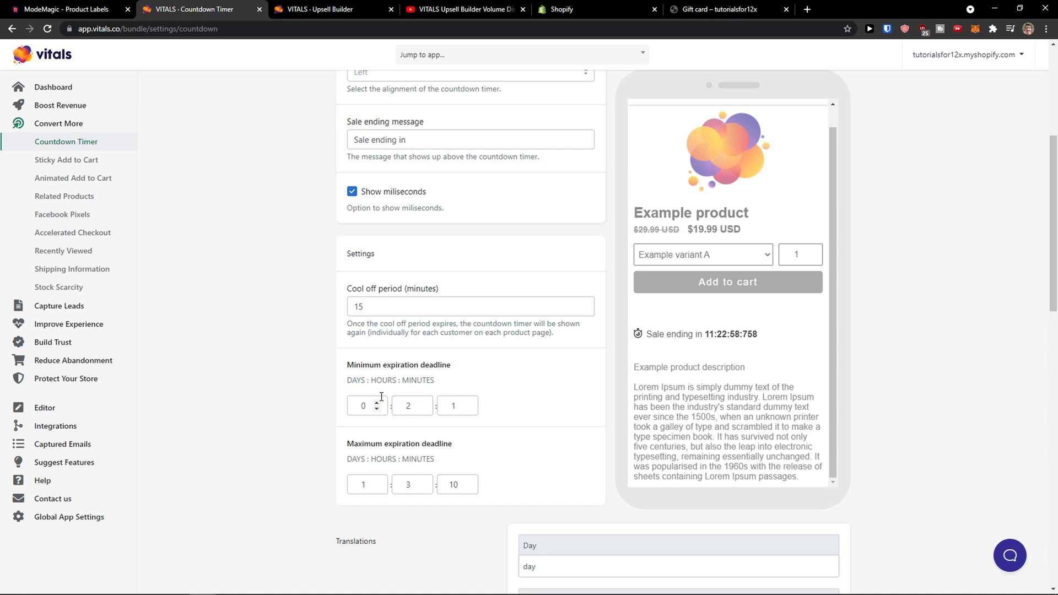
double_click(406, 406)
type("0")
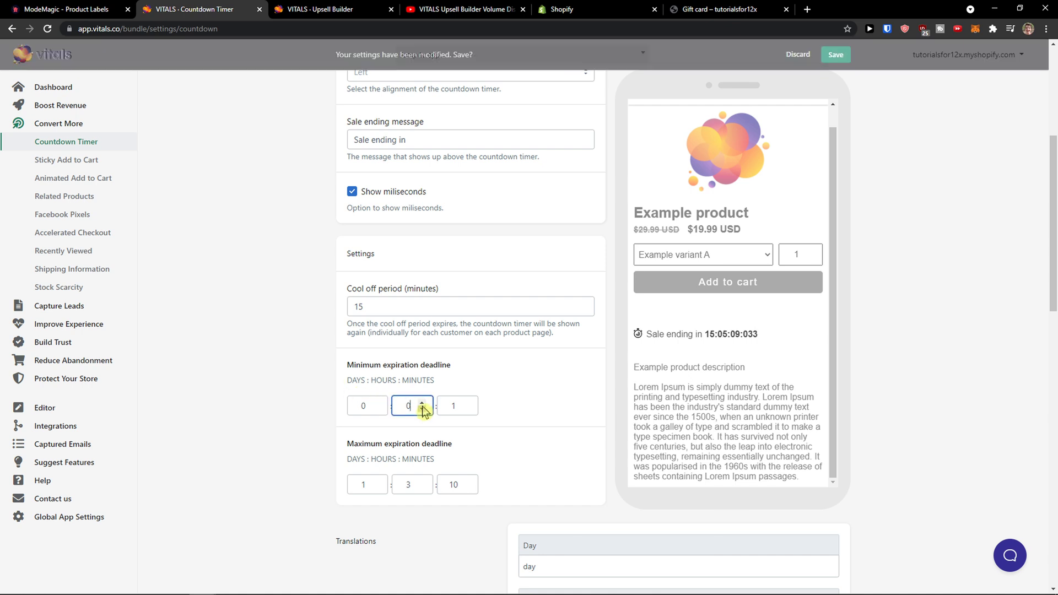
left_click(455, 409)
type("5")
left_click(251, 412)
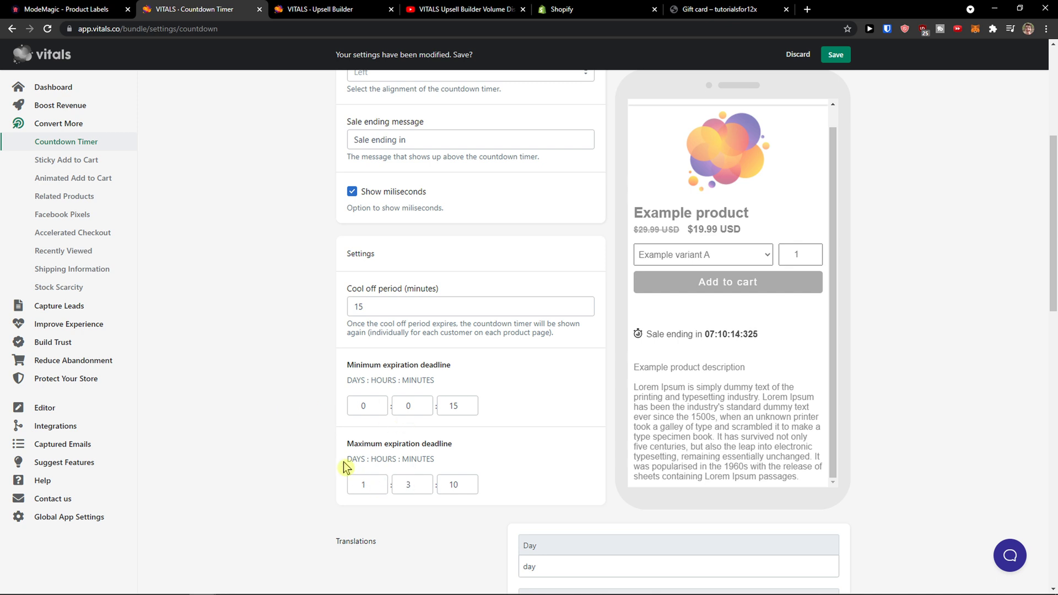
Set the maximum expiration deadline to 0 days, 0 hours, 48 minutes
scroll(369, 426, "up", 2)
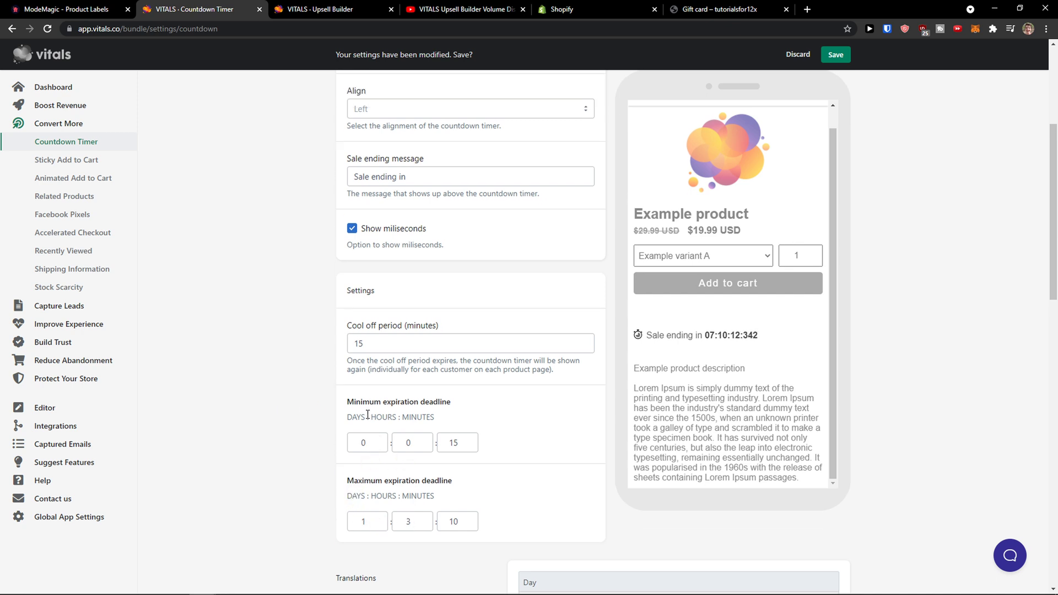
scroll(302, 454, "down", 3)
double_click(369, 431)
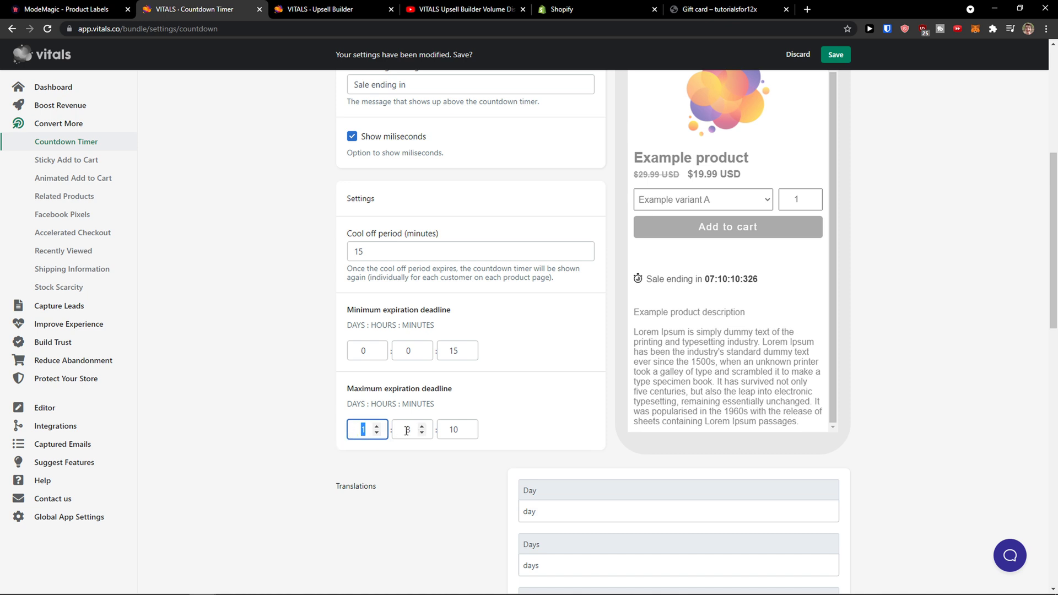
type("0")
key("Tab")
type("0")
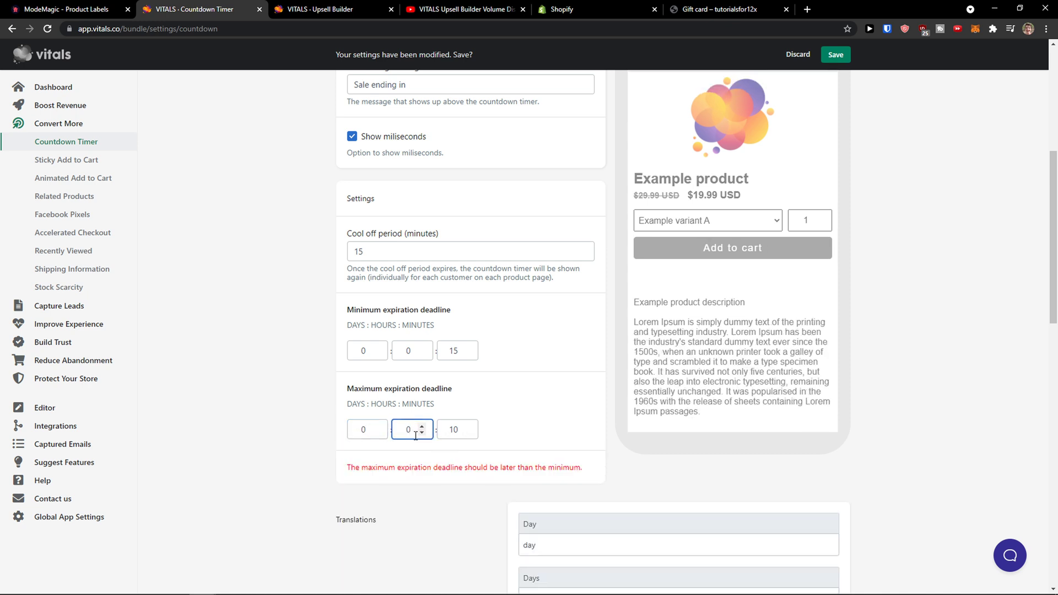
double_click(449, 430)
type("48")
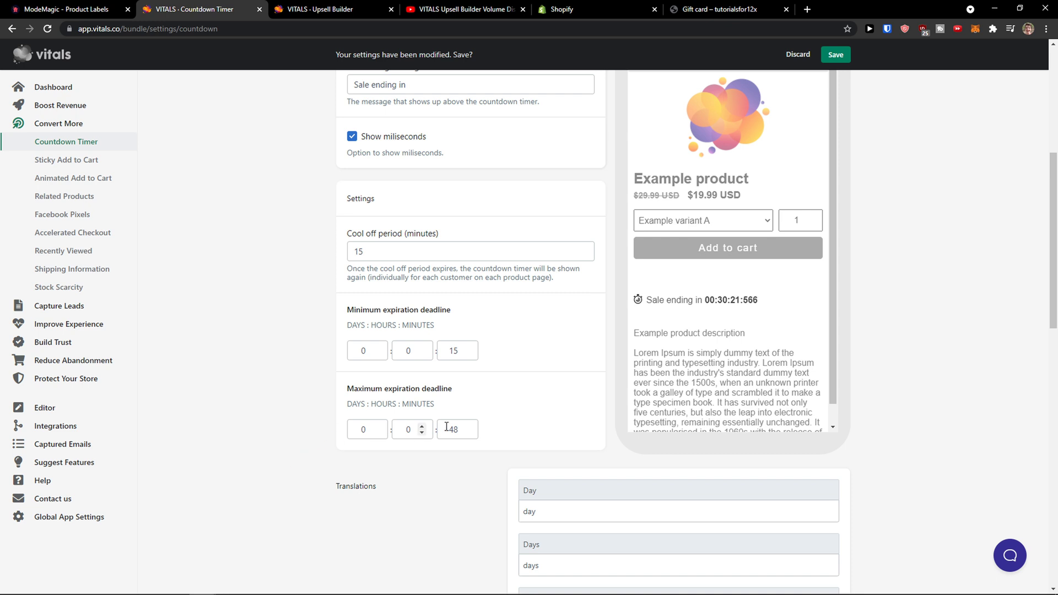
scroll(316, 325, "down", 3)
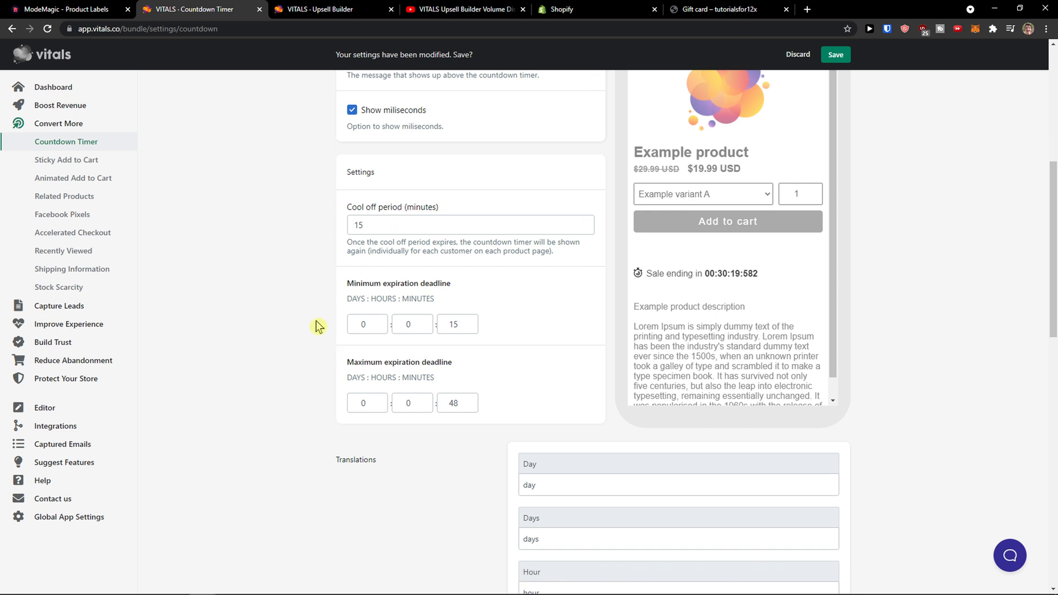
scroll(317, 326, "up", 4)
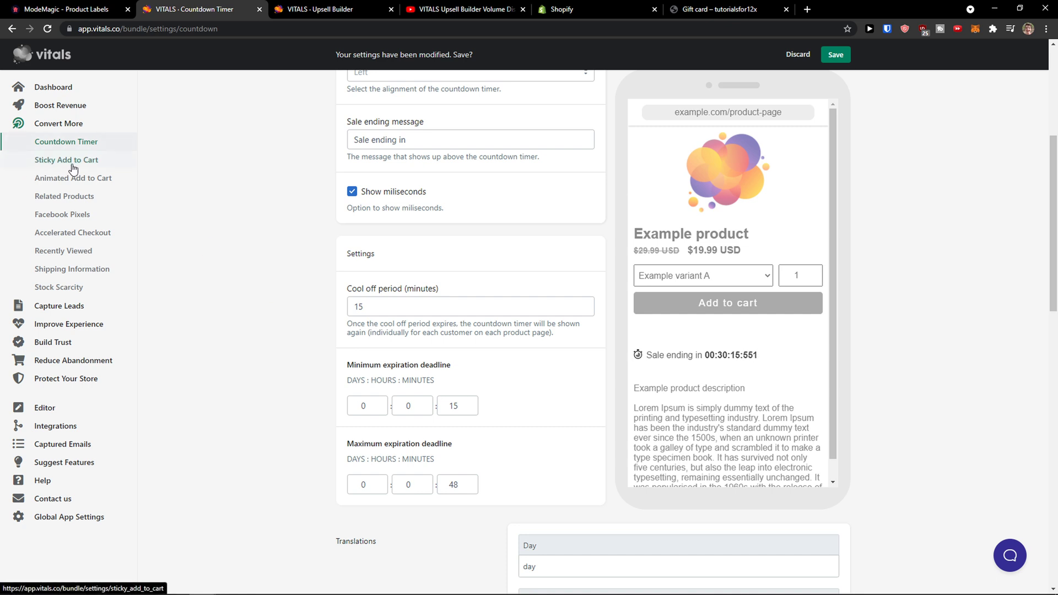
Discard the timer edits and browse Sticky Add to Cart and Animated Add to Cart
left_click(798, 54)
left_click(58, 163)
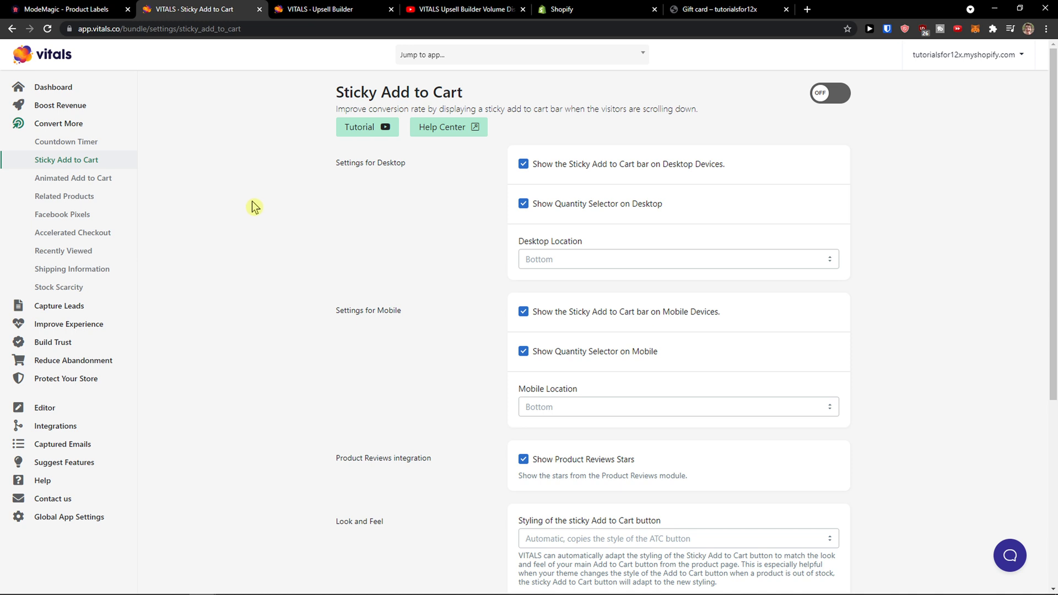
left_click(65, 179)
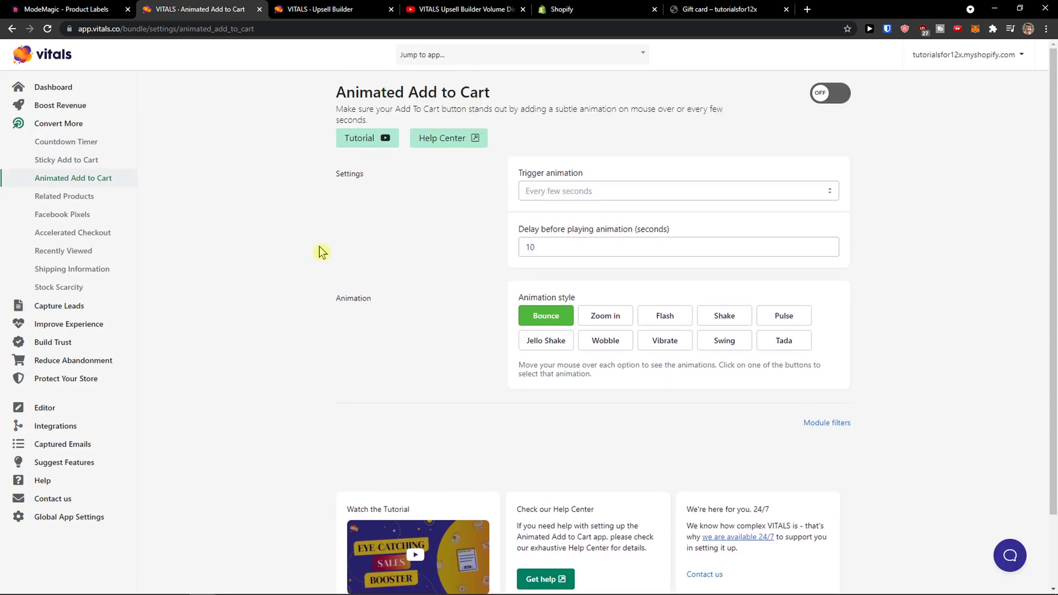
Switch on Animated Add to Cart with the Bounce style, then open Accelerated Checkout
left_click(605, 316)
left_click(541, 312)
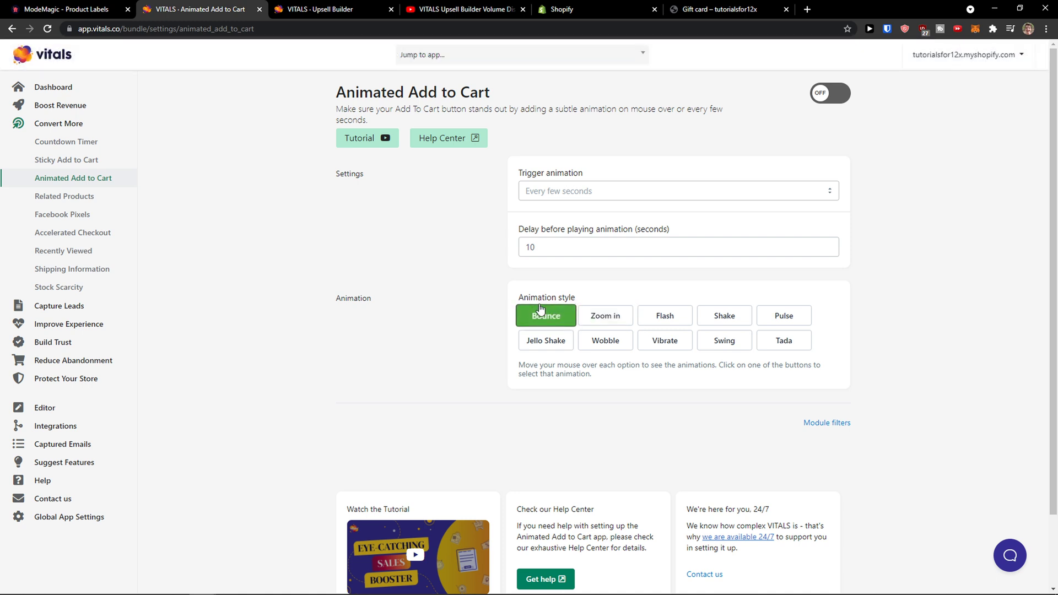
left_click(829, 95)
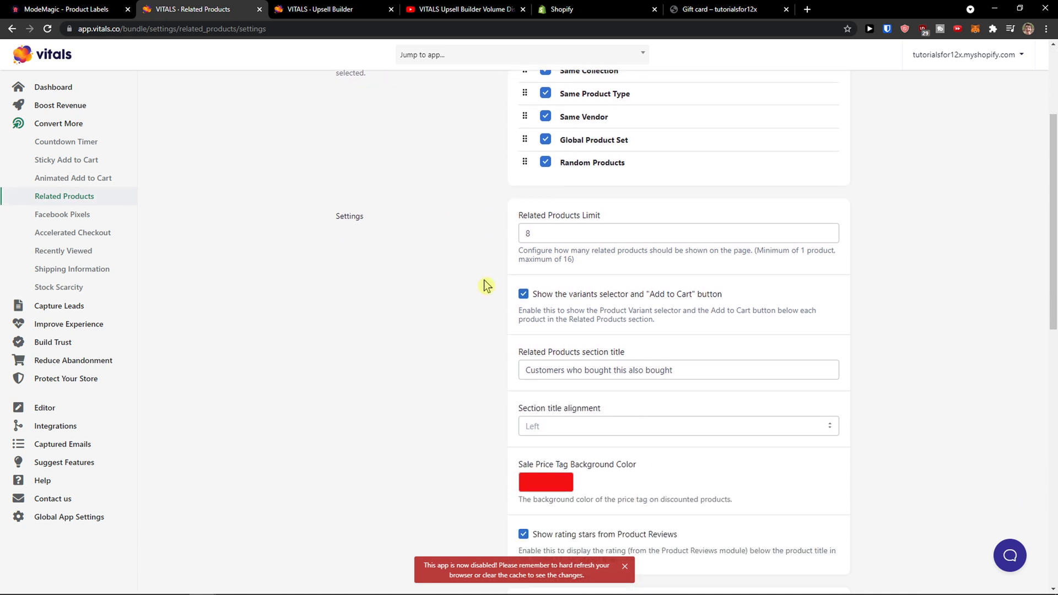
scroll(465, 281, "up", 8)
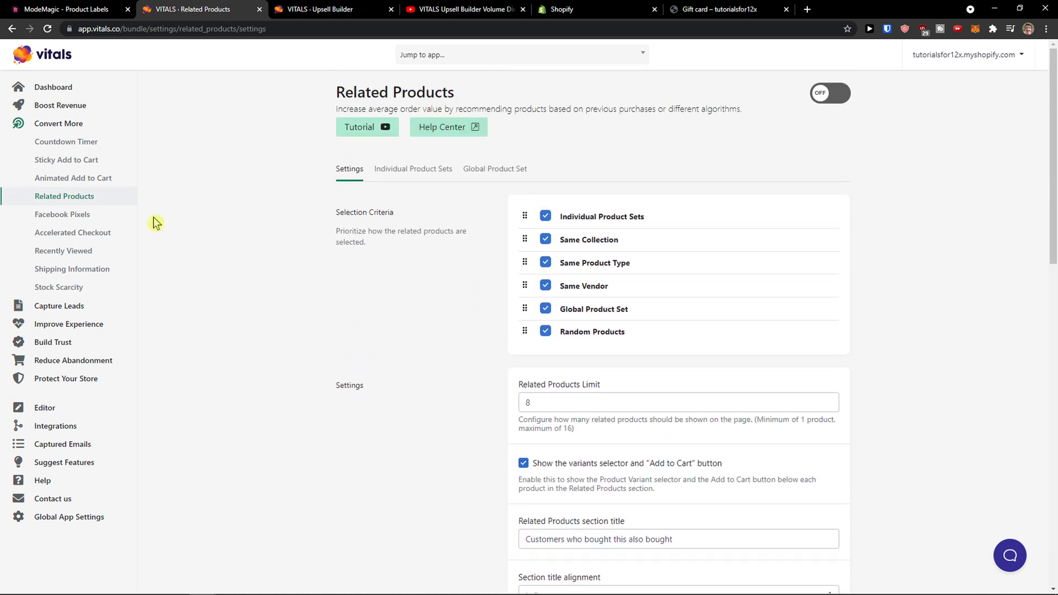
left_click(90, 233)
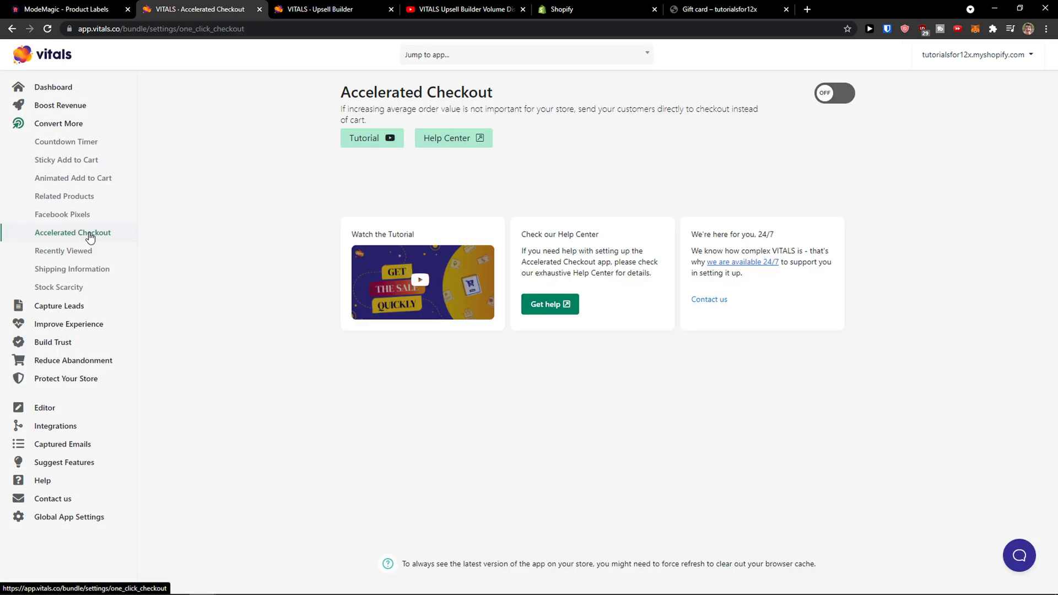
Play the Accelerated Checkout tutorial video, skipping ahead to 0:18, 0:33 and the checkout demo
left_click(386, 138)
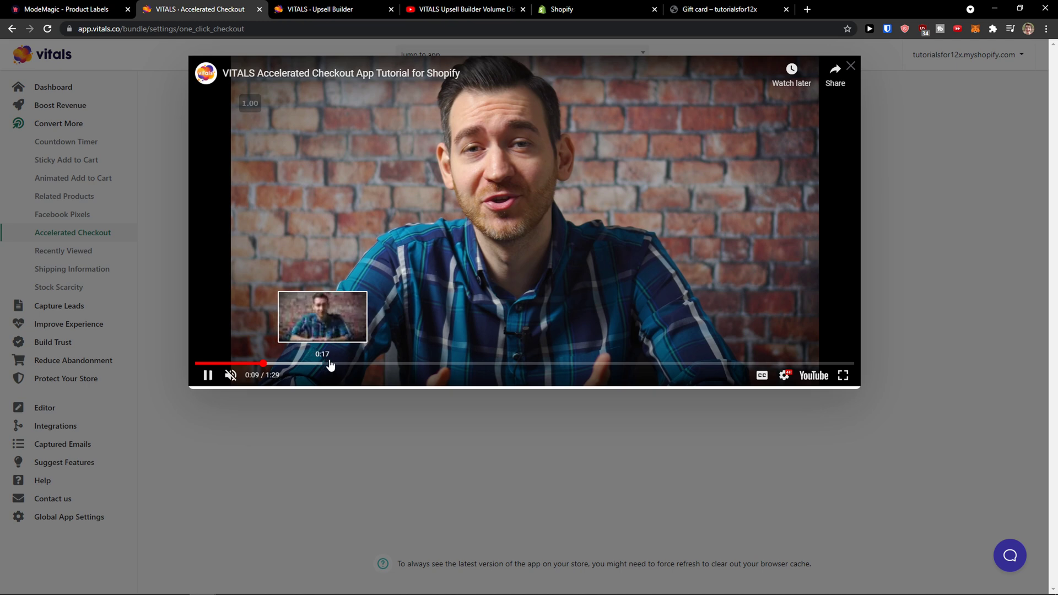
left_click(330, 364)
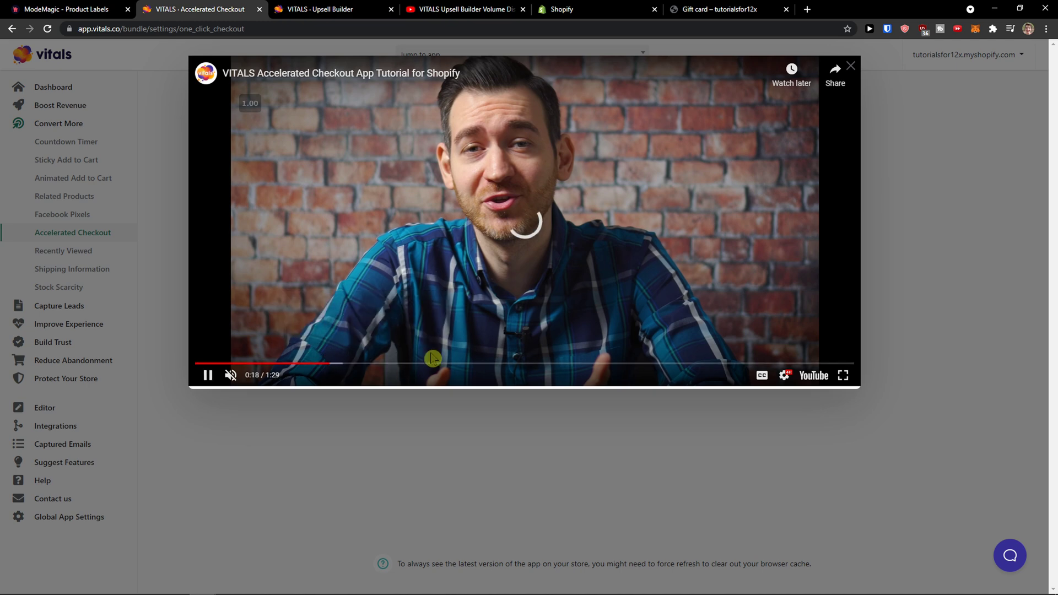
middle_click(288, 82)
left_click(440, 363)
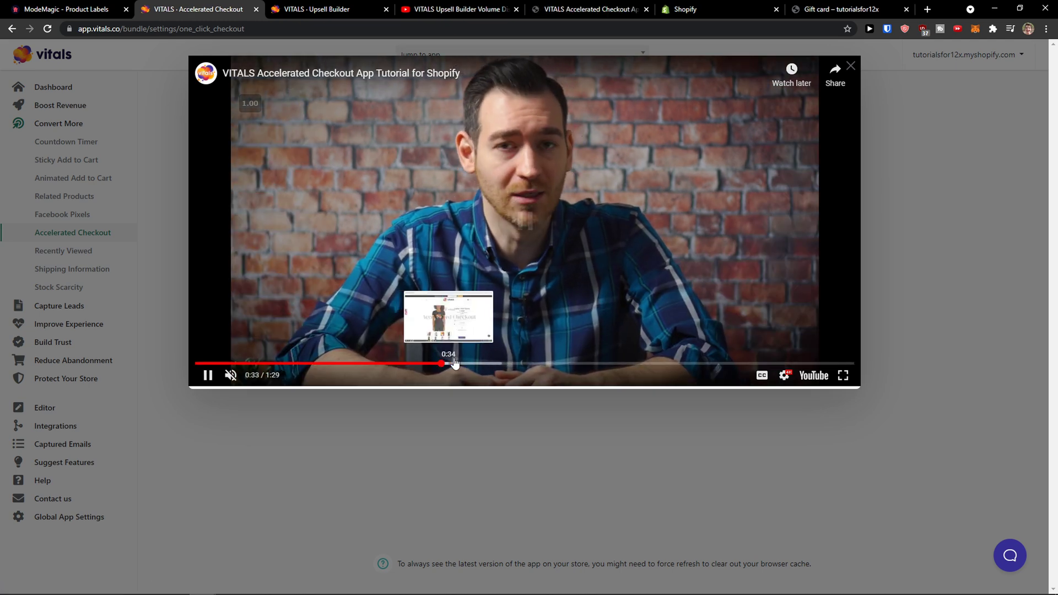
left_click(455, 363)
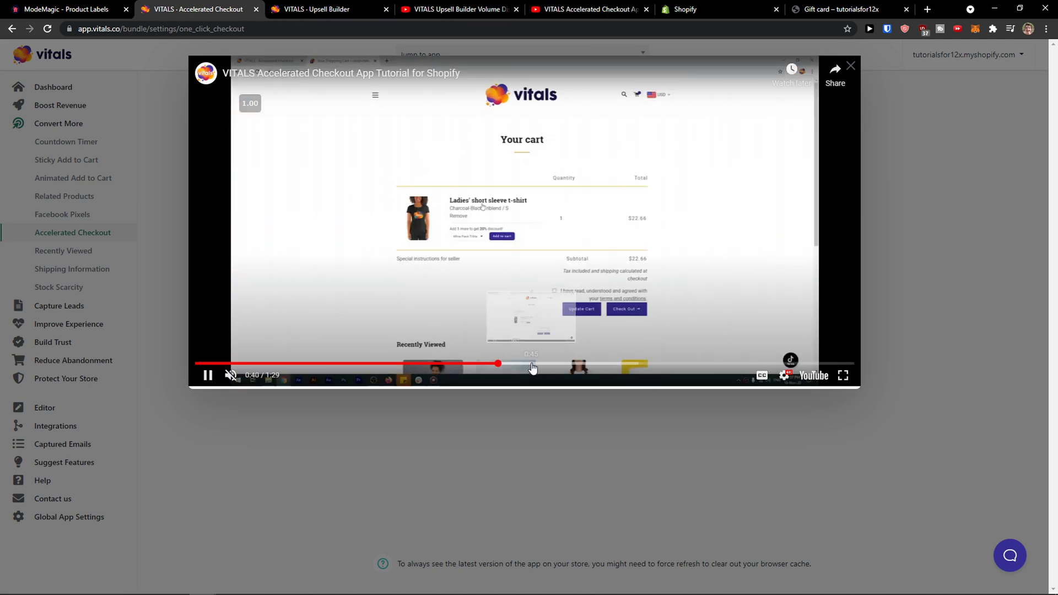
Jump through the video's settings, product page and checkout sections, close it, and open Recently Viewed
left_click(531, 363)
left_click(596, 364)
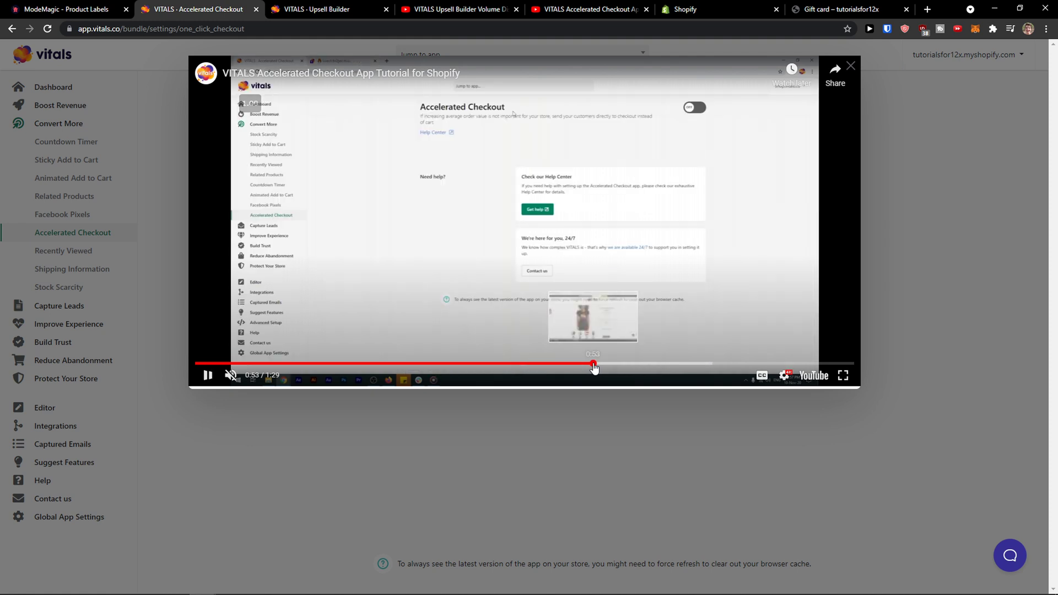
left_click(649, 363)
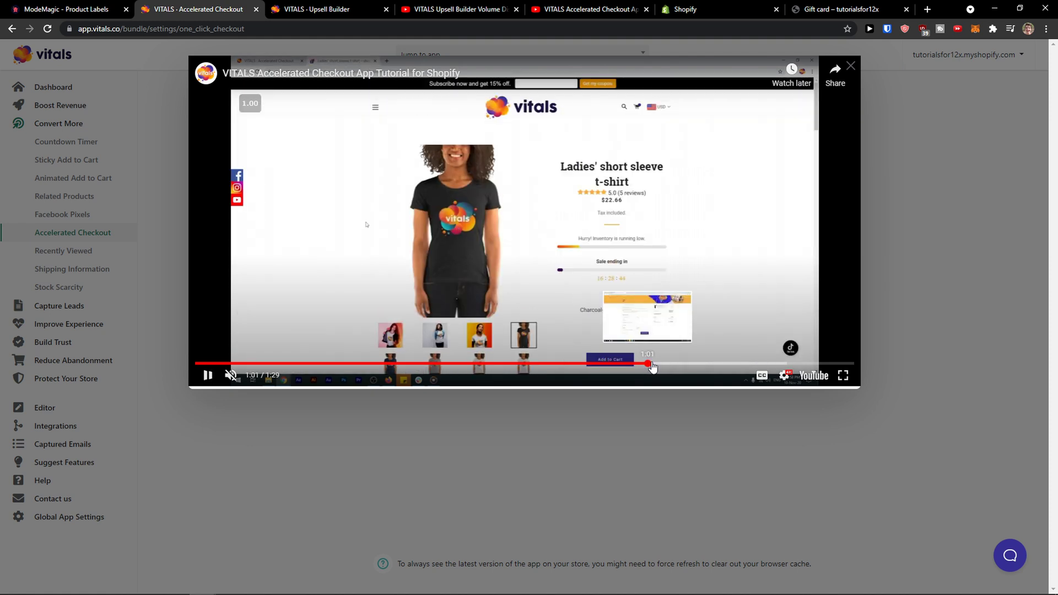
left_click(760, 276)
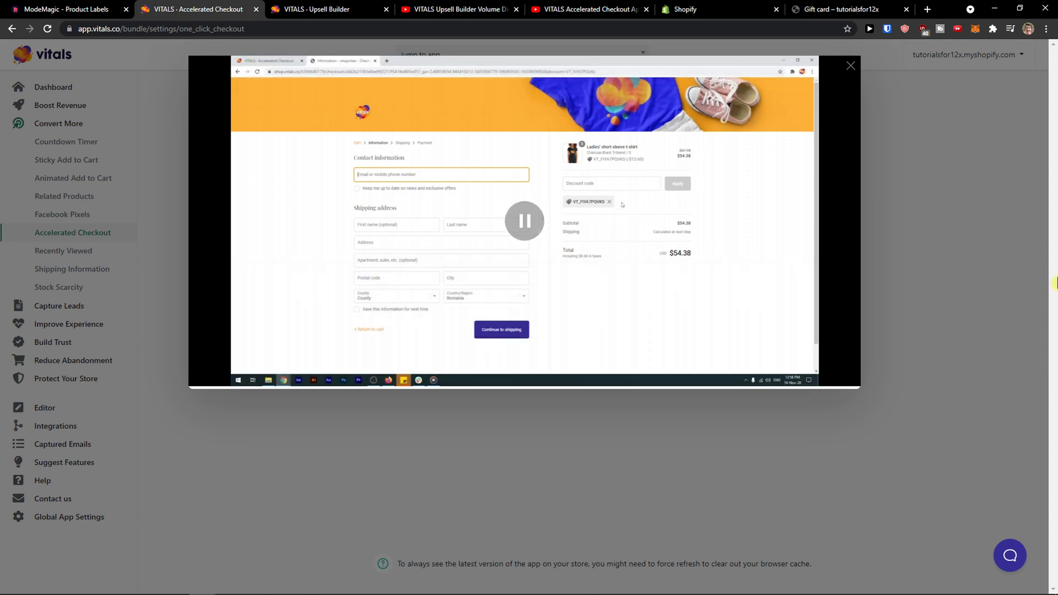
left_click(849, 67)
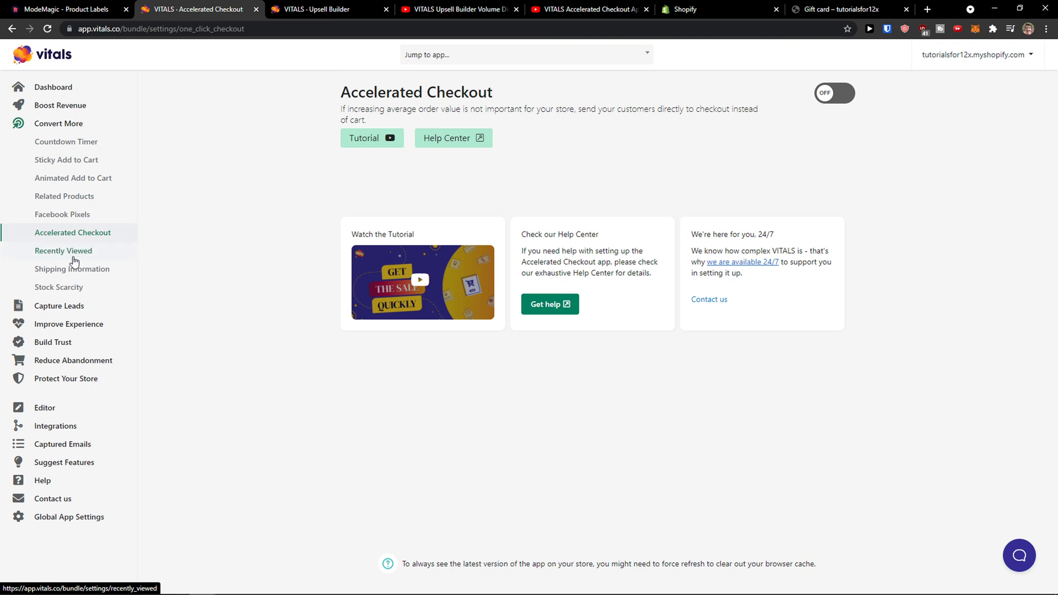
left_click(74, 252)
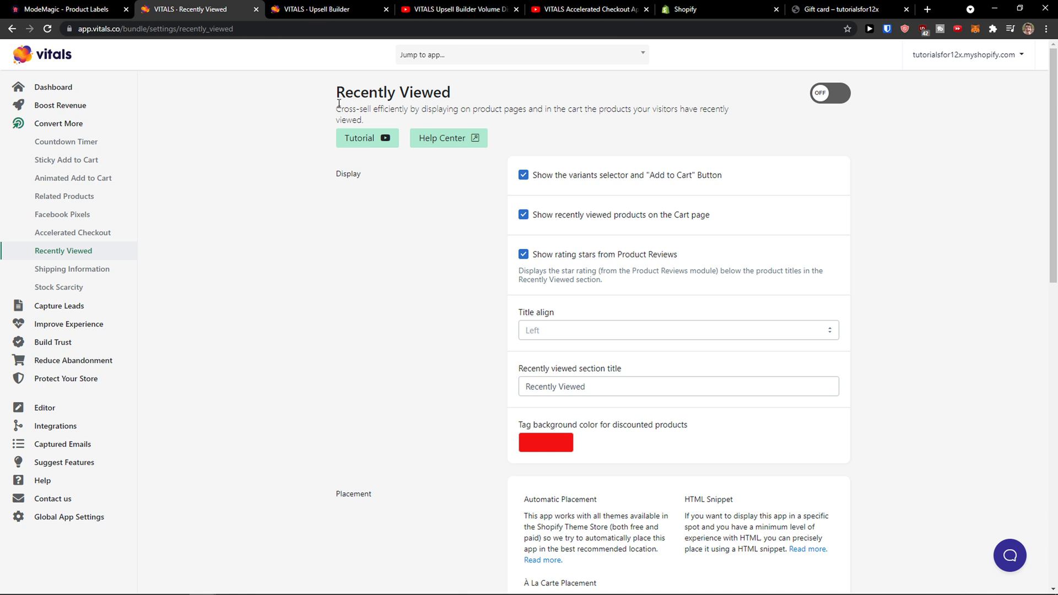
Look over the Stock Scarcity settings and highlight the stock placeholder in the preview message
left_click(62, 299)
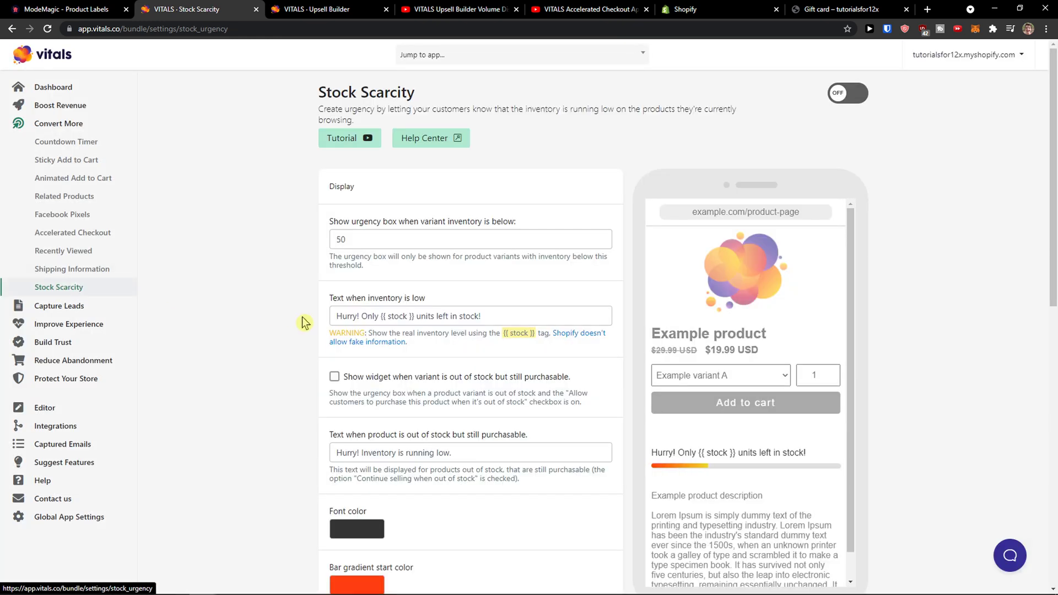
scroll(293, 323, "down", 1)
scroll(293, 322, "down", 1)
scroll(284, 316, "up", 2)
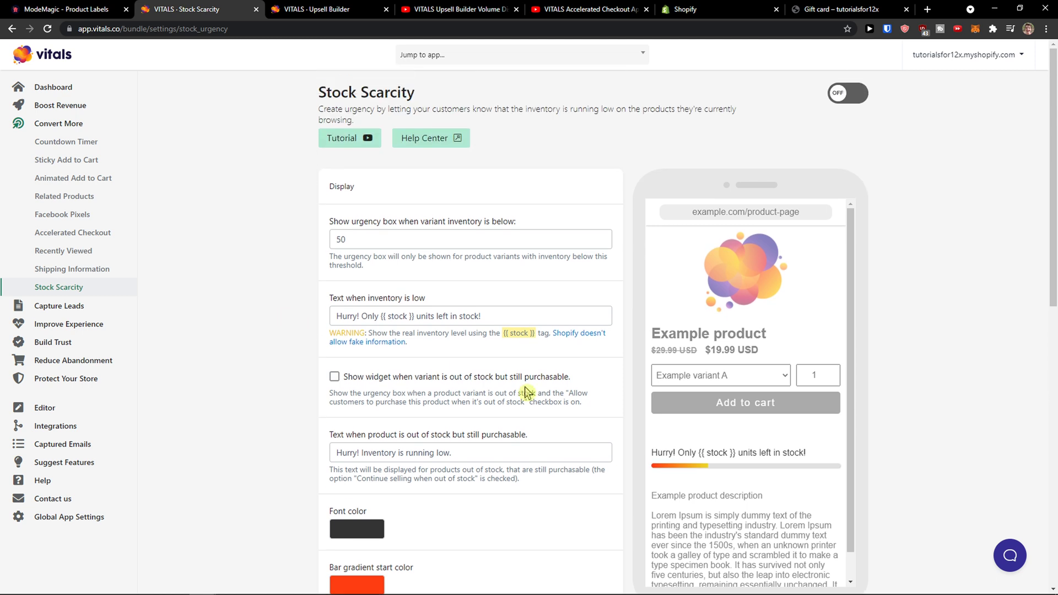
scroll(561, 406, "down", 1)
left_click_drag(691, 400, 729, 400)
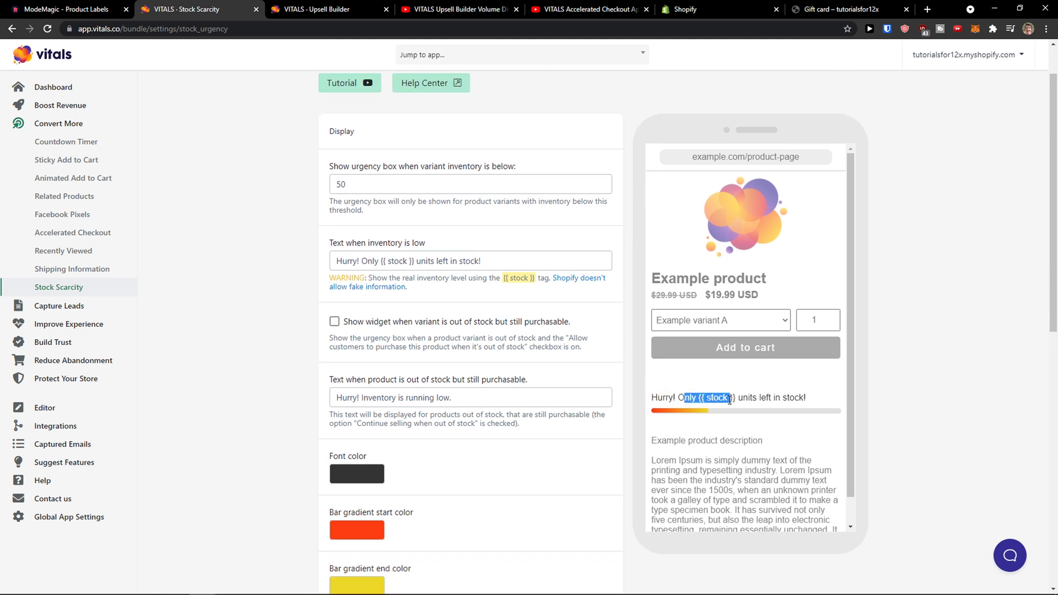
Start a new Text announcement bar from Capture Leads > Announcement Bars
left_click(68, 310)
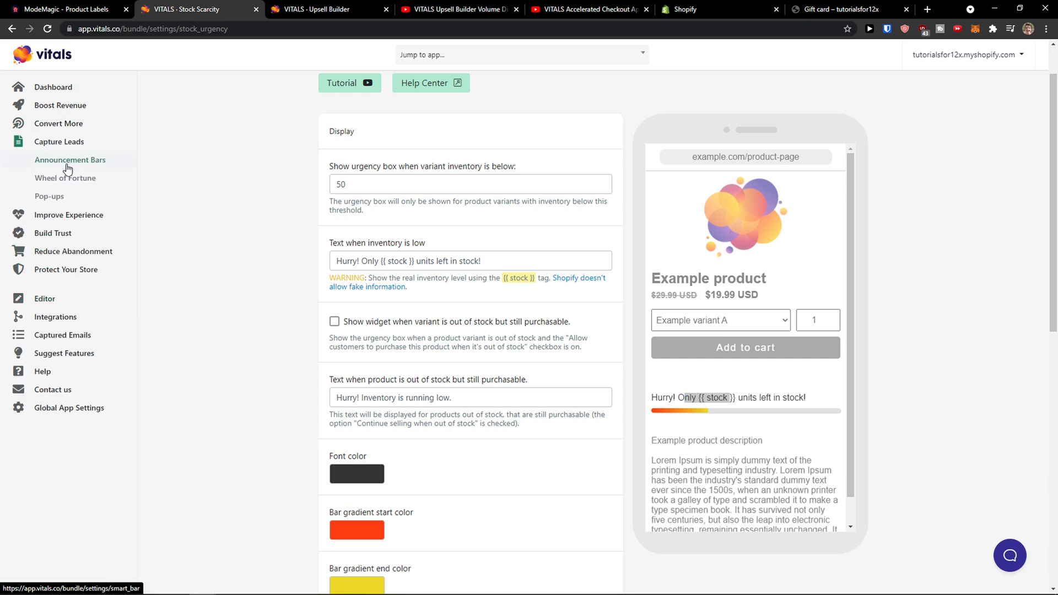
left_click(68, 165)
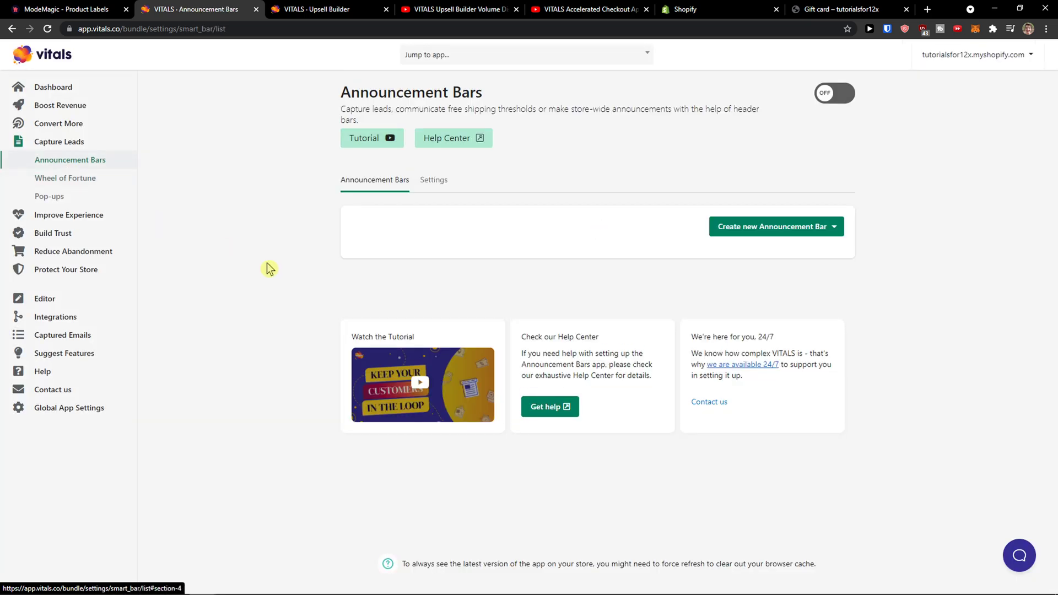
left_click(773, 226)
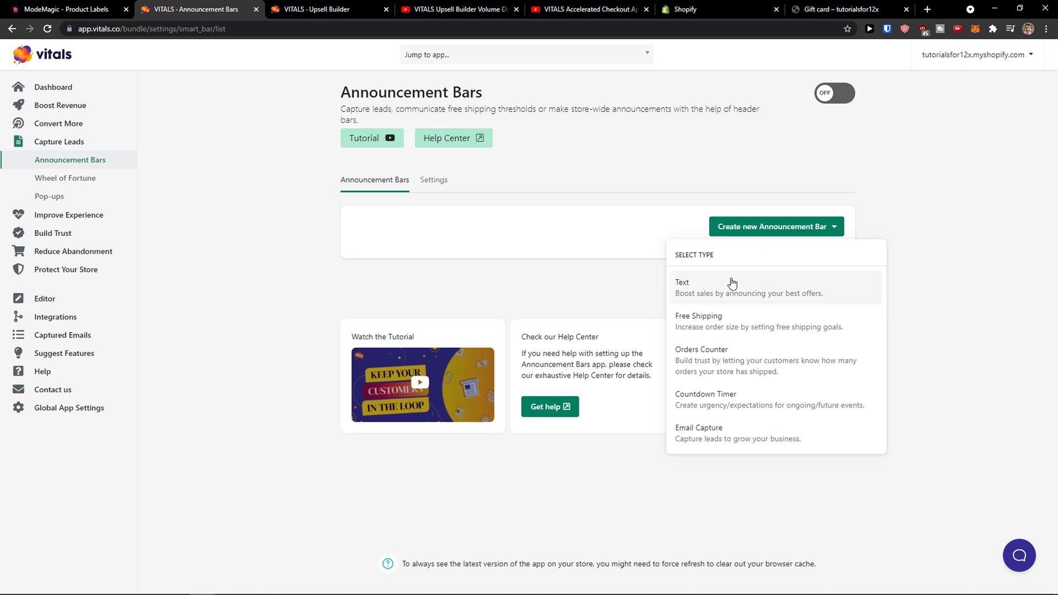
left_click(746, 292)
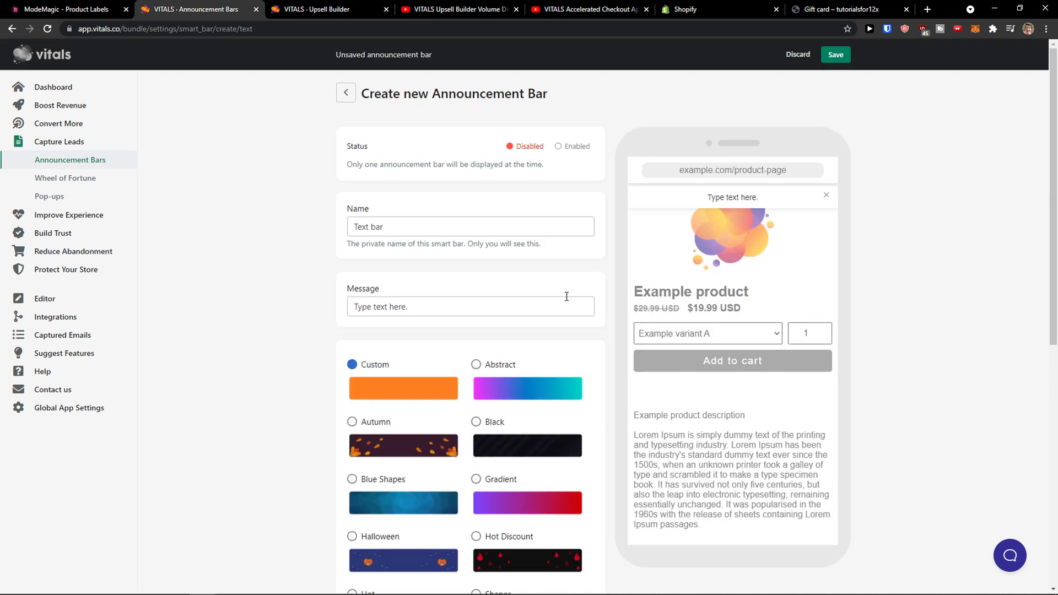
Preview the bar in Abstract, Black, Autumn, Blue Shapes and Gradient themes, then discard it
left_click(502, 362)
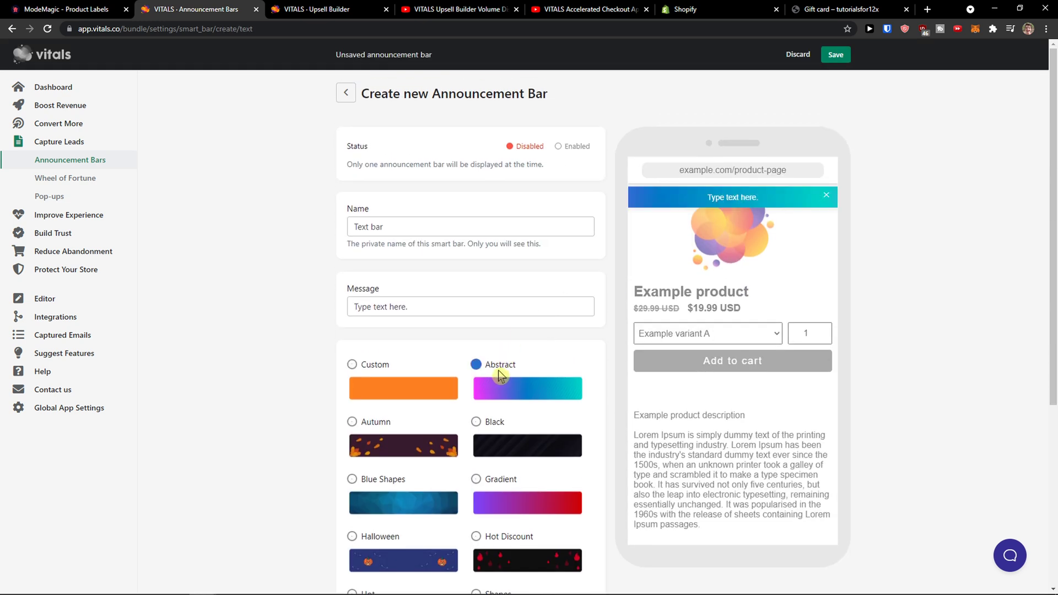
left_click(517, 431)
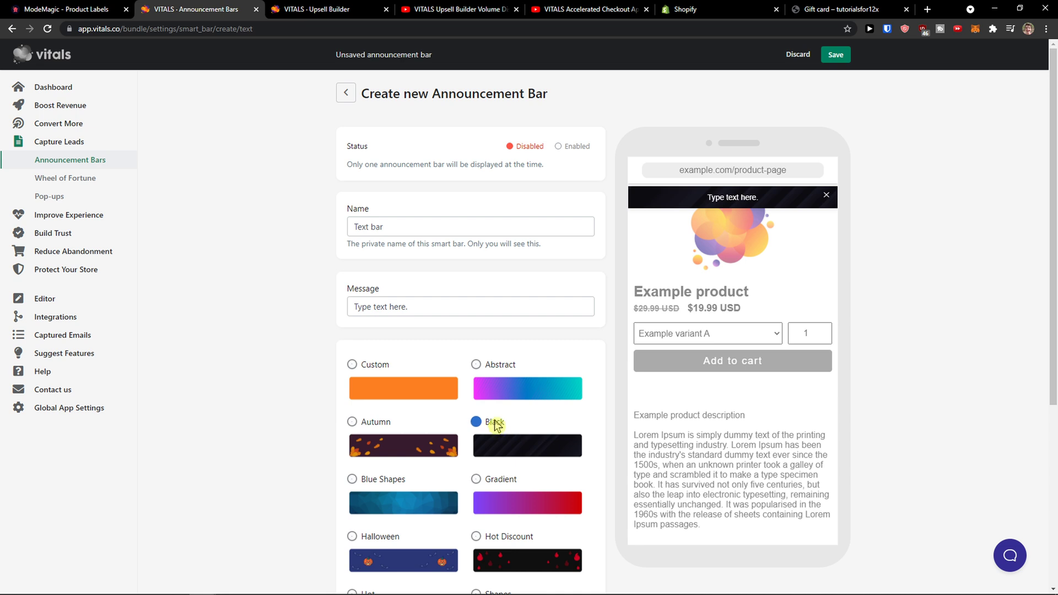
left_click(380, 425)
left_click(386, 477)
left_click(522, 494)
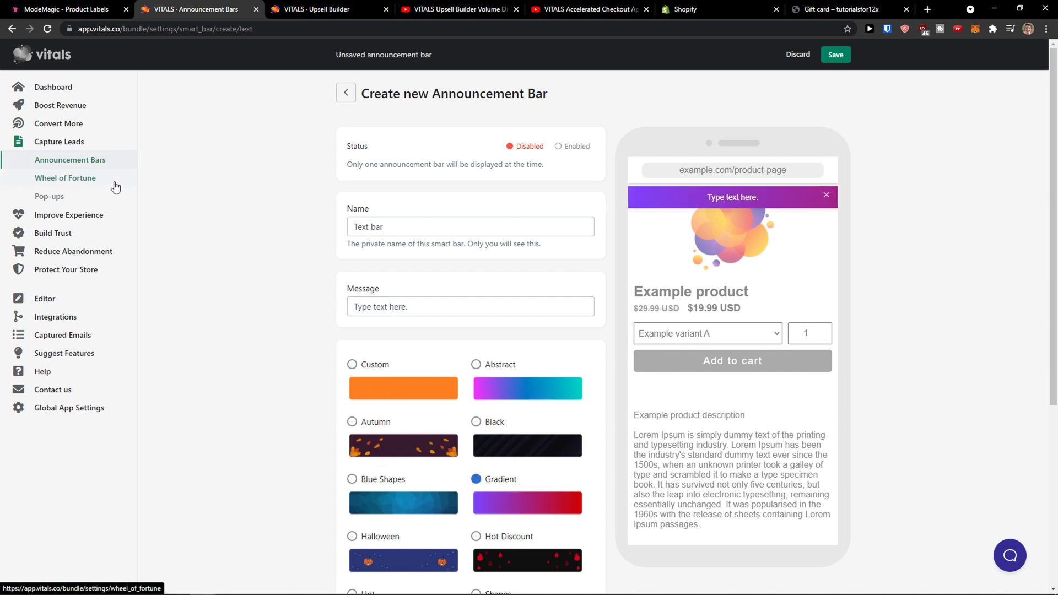
left_click(797, 56)
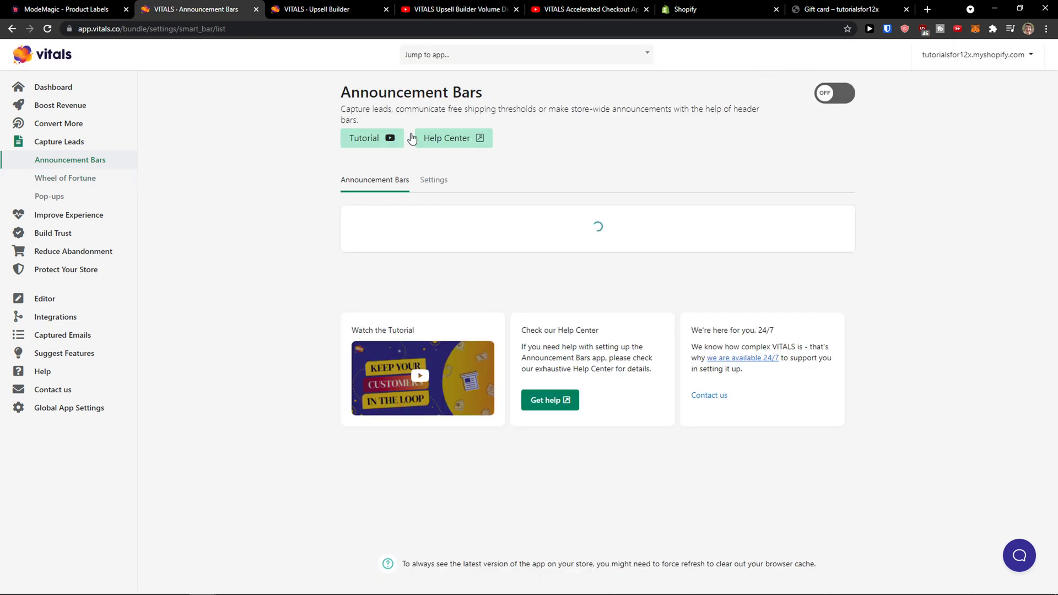
Turn the Wheel of Fortune module ON, review its settings, then go to the Pop-ups page
left_click(82, 179)
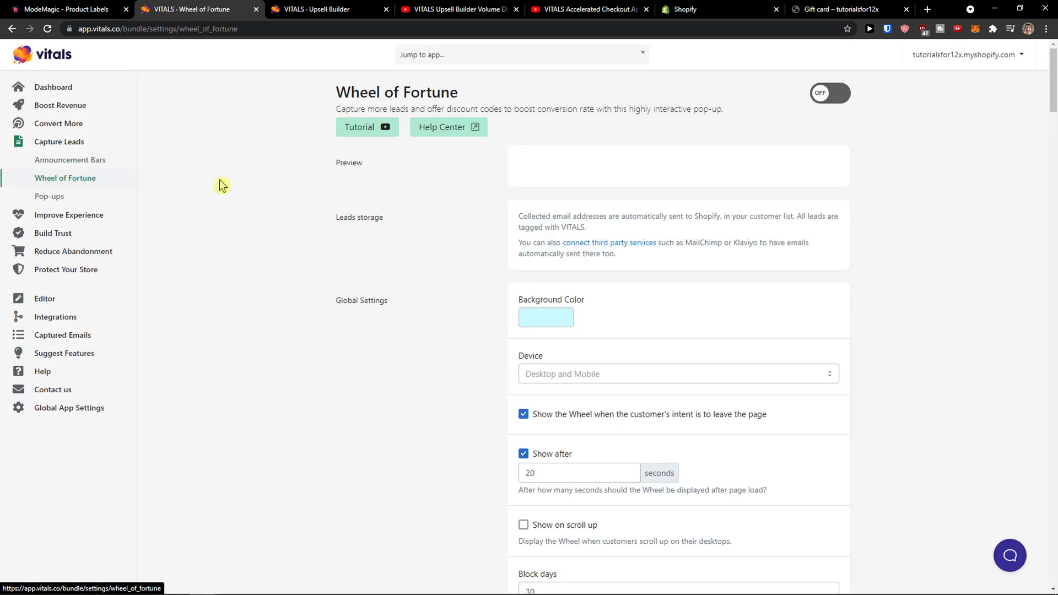
left_click(840, 104)
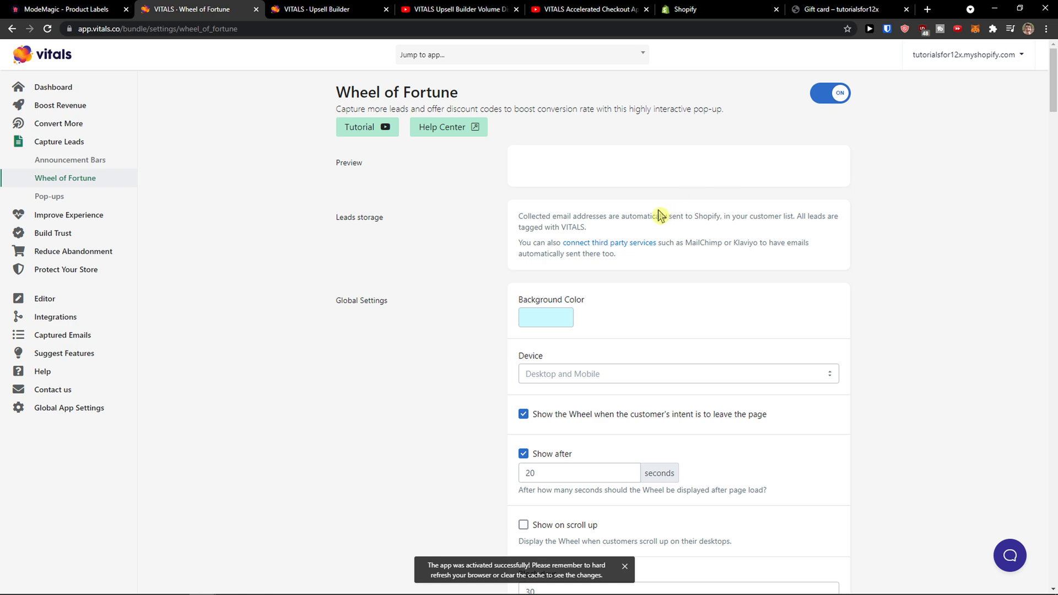
scroll(651, 211, "down", 7)
scroll(647, 211, "down", 8)
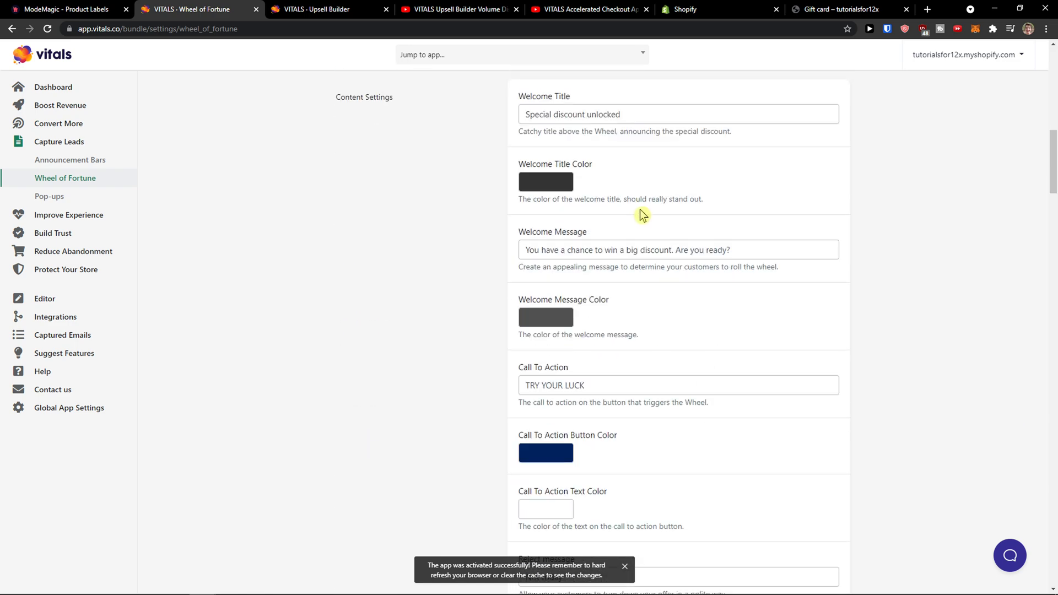
scroll(900, 315, "up", 15)
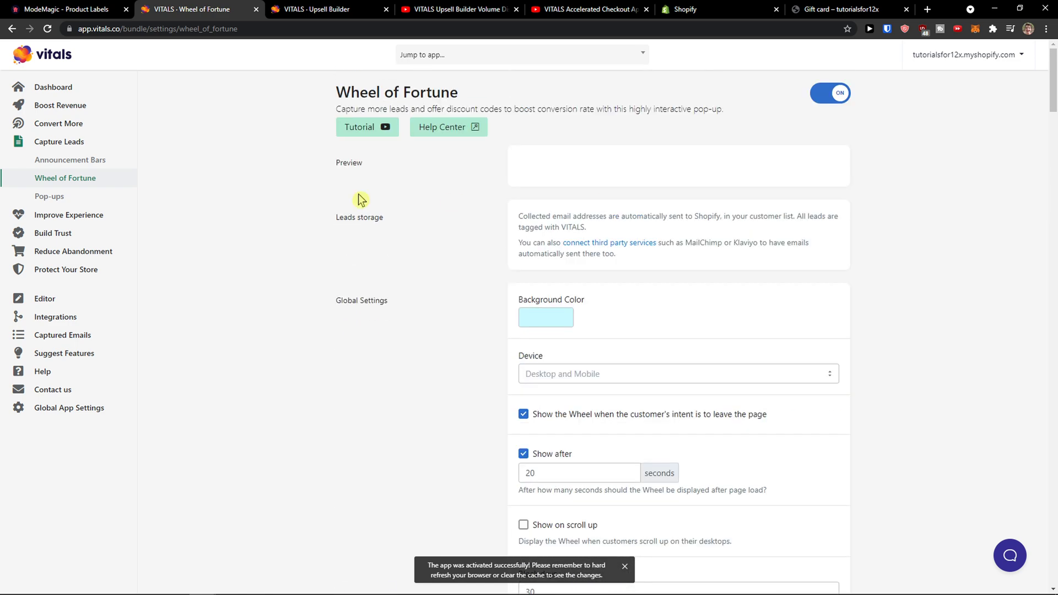
left_click(87, 196)
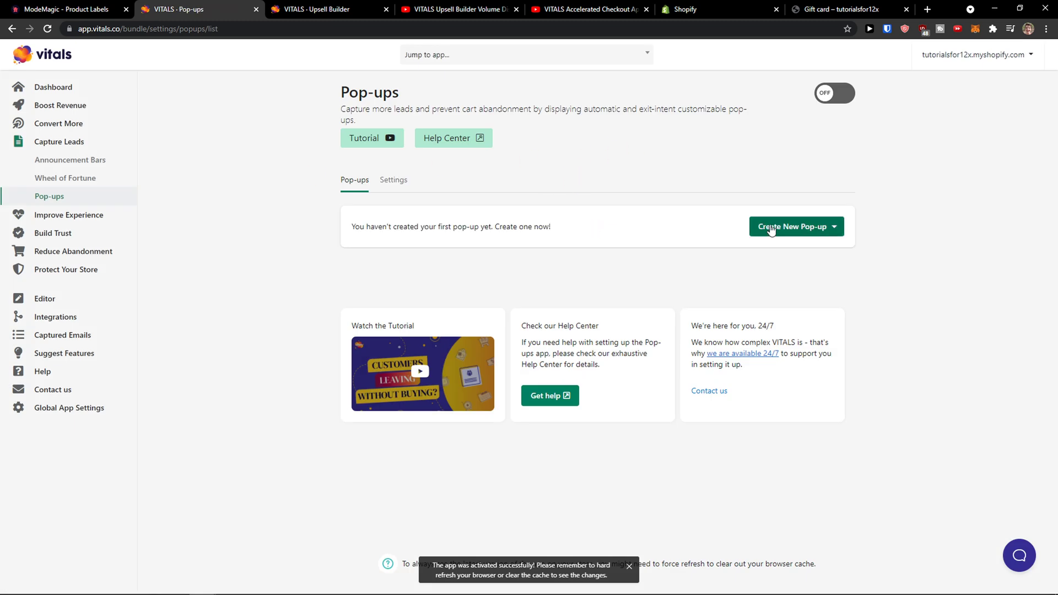
Start a Discount Capture pop-up with the black and yellow theme previewing GET 20% OFF
left_click(786, 232)
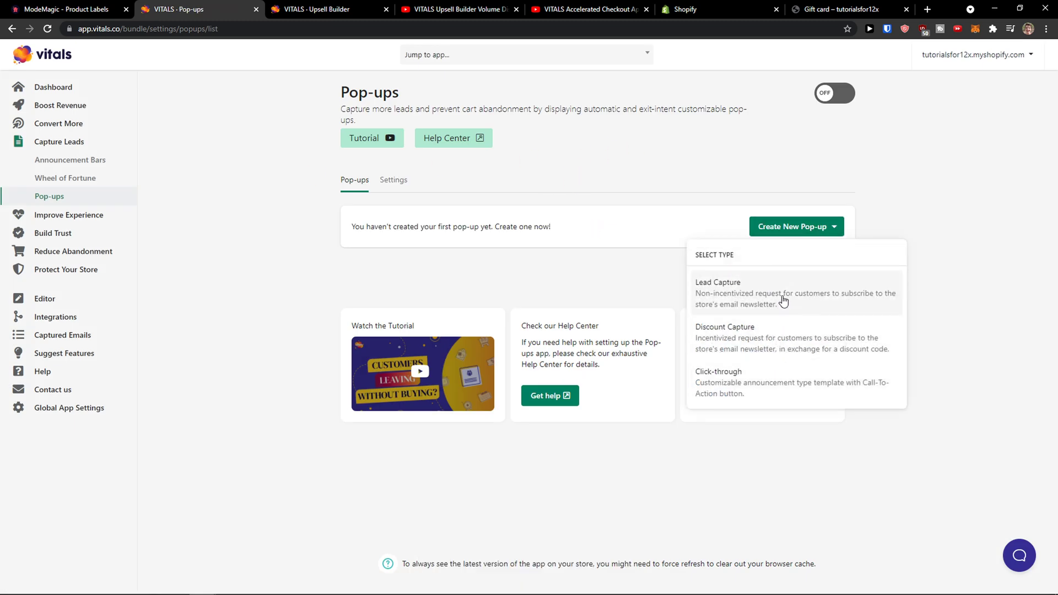
left_click(790, 338)
scroll(603, 334, "down", 2)
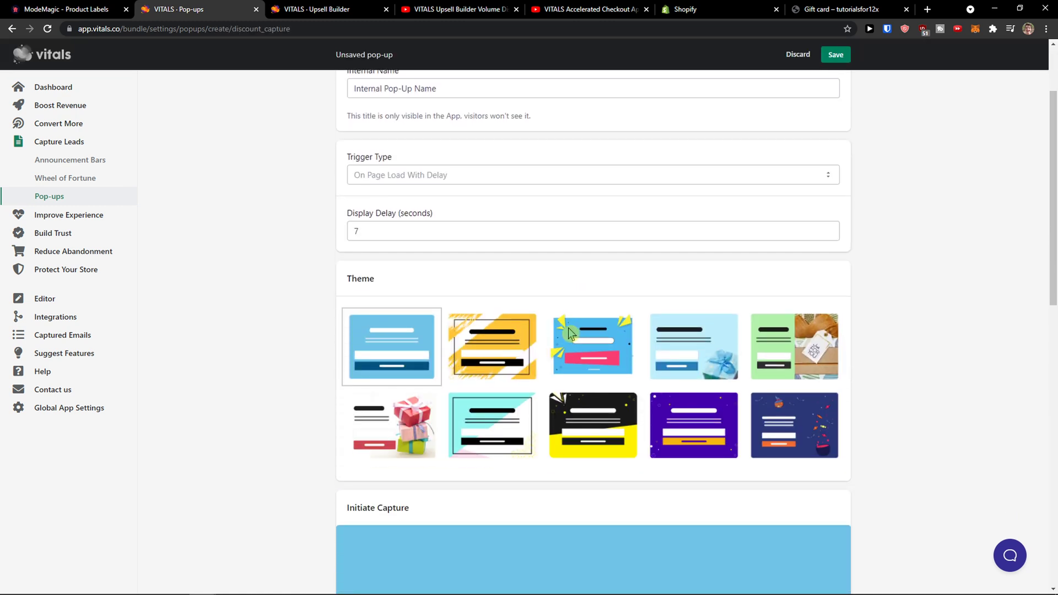
left_click(594, 421)
scroll(600, 385, "down", 5)
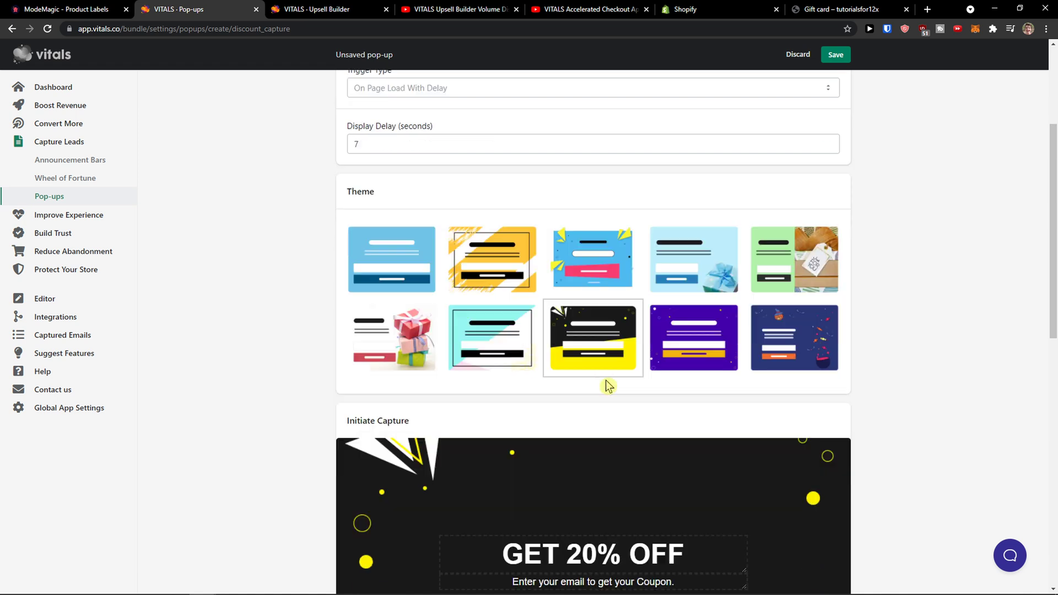
scroll(561, 370, "down", 1)
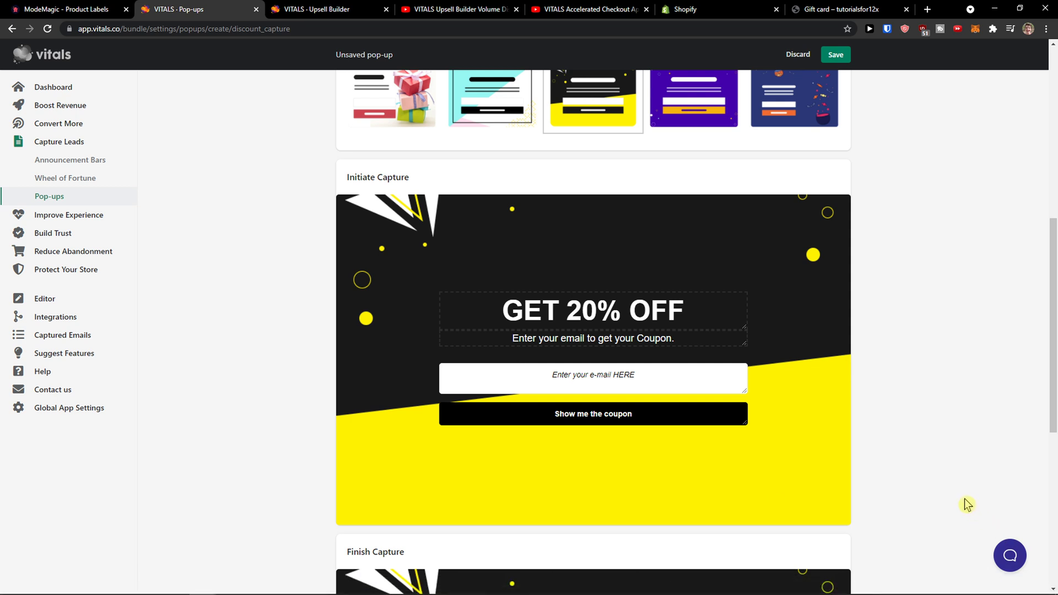
left_click(81, 220)
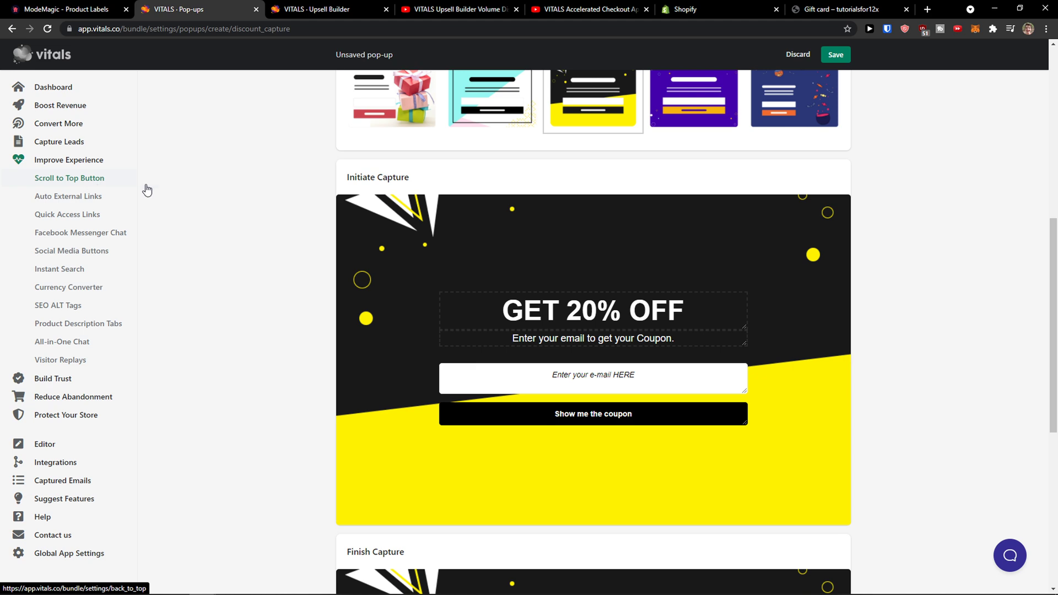
Discard the pop-up draft, then tour Scroll to Top, External Links, Messenger Chat, Instant Search and SEO ALT Tags
left_click(797, 55)
left_click(76, 186)
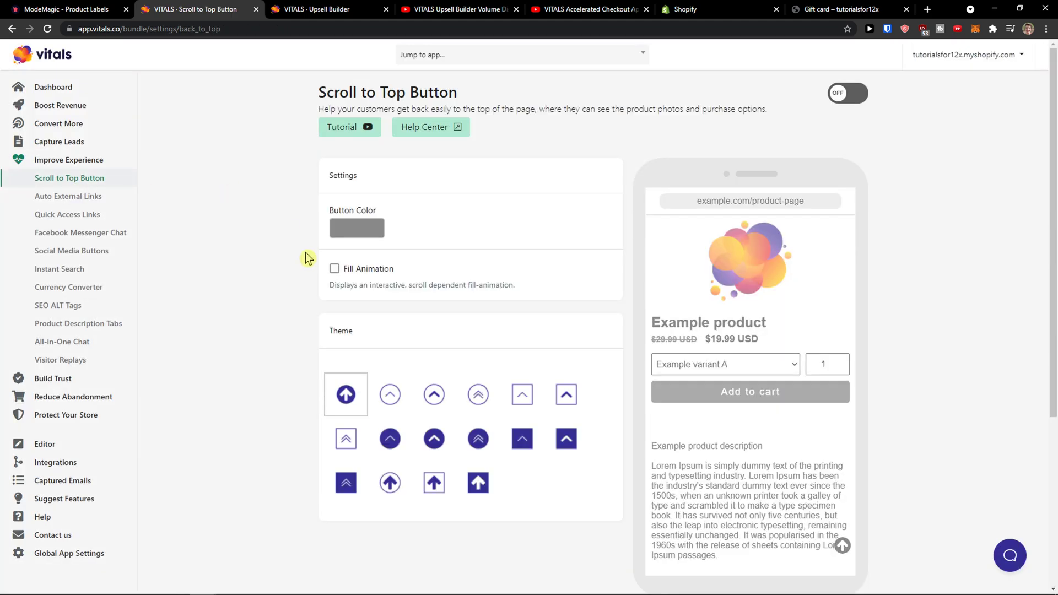
left_click(82, 202)
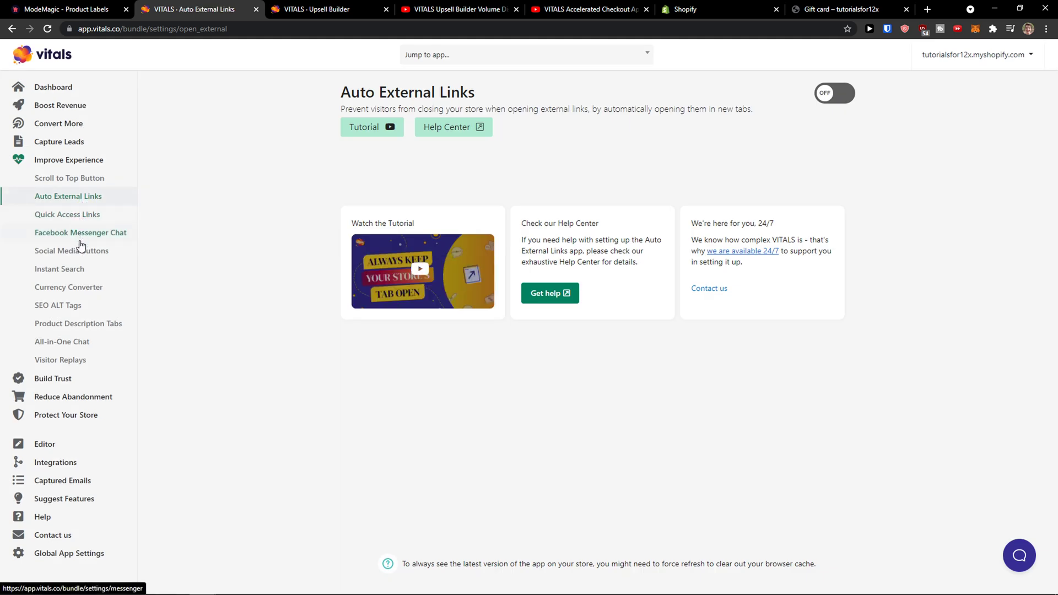
left_click(90, 236)
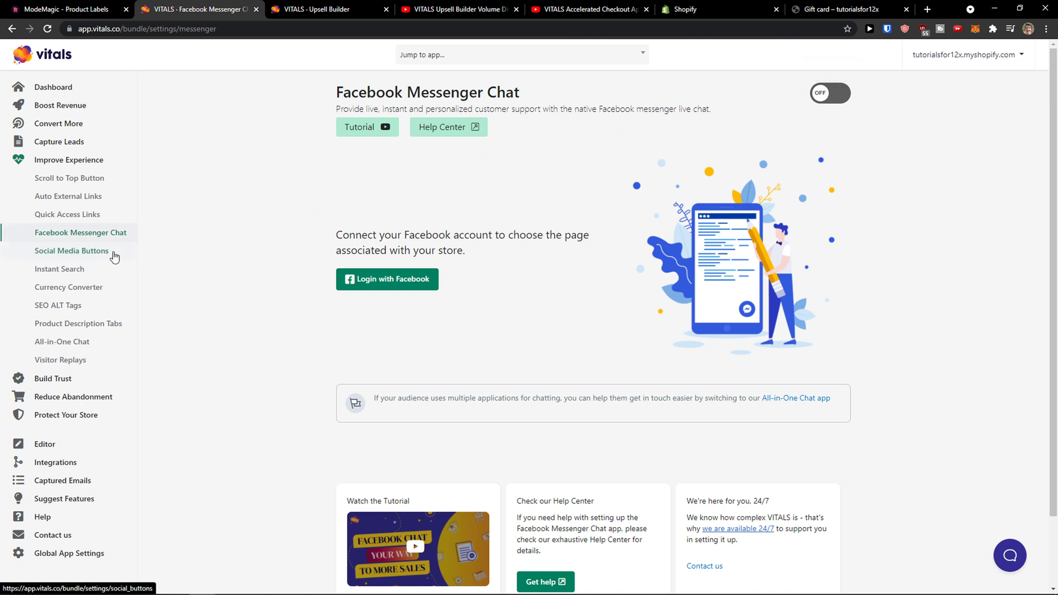
left_click(87, 279)
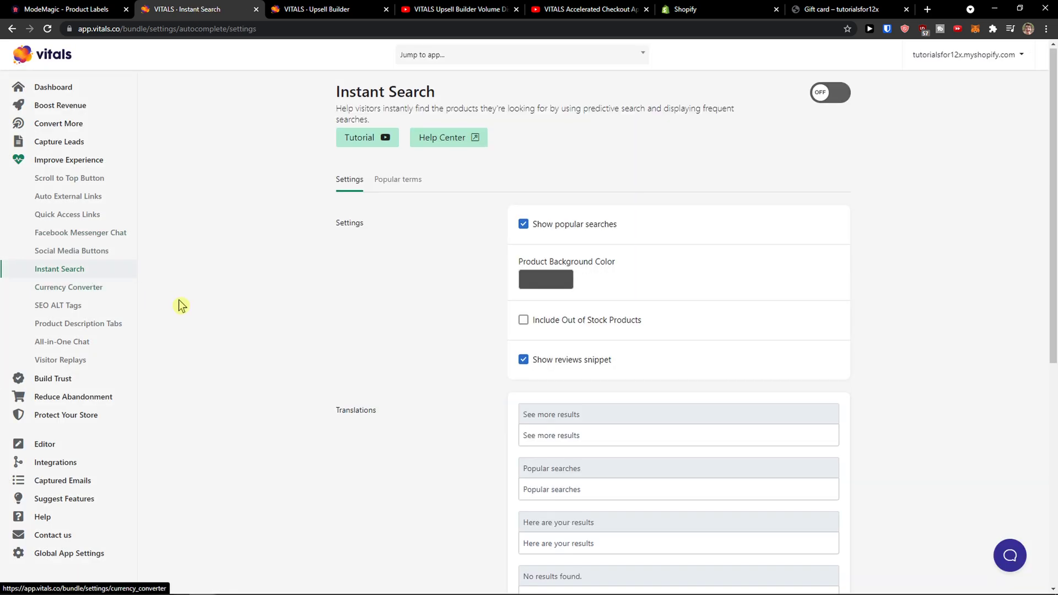
scroll(111, 318, "down", 1)
left_click(87, 313)
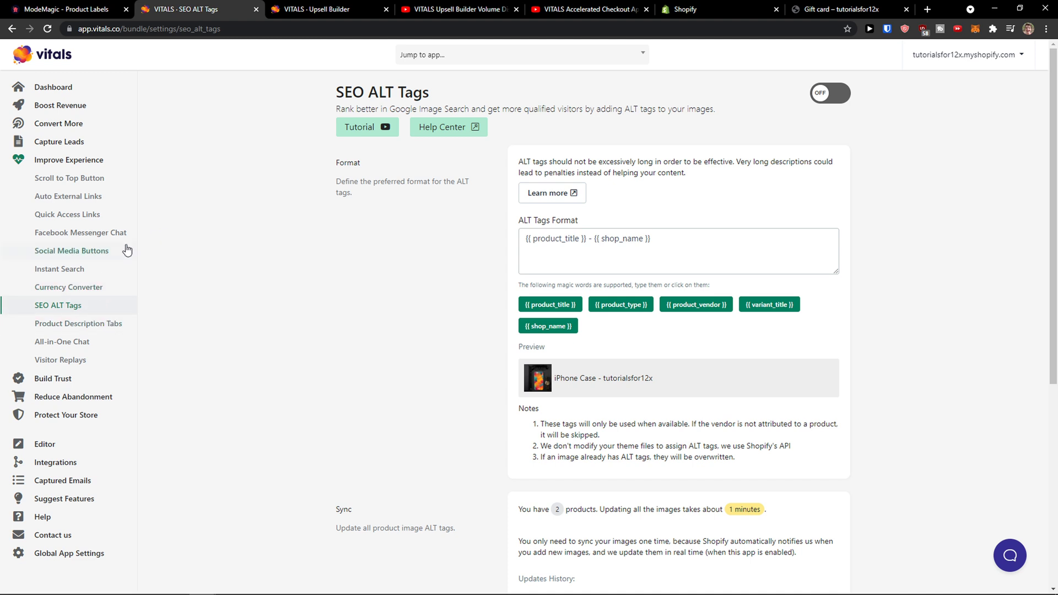
Expand the module groups, view Best Sellers Protection, and open the Theme Editor in a new tab
left_click(74, 91)
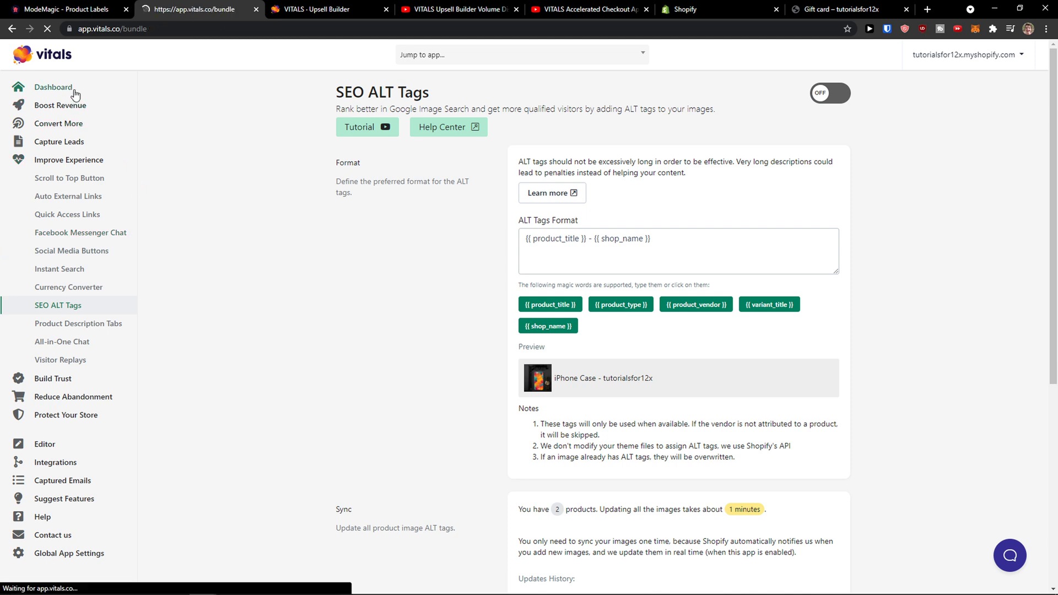
left_click(71, 106)
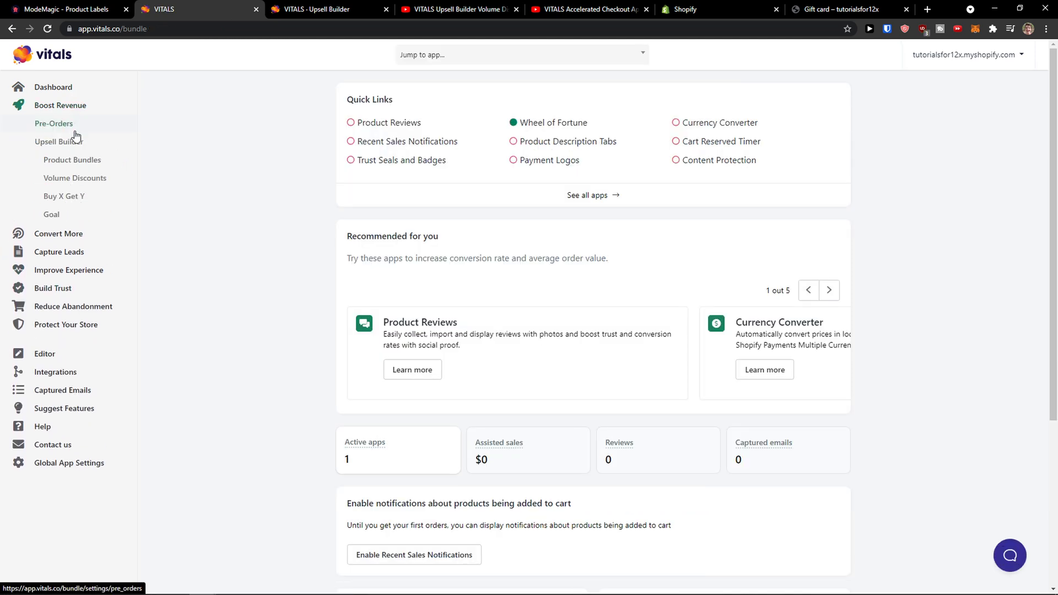
left_click(88, 306)
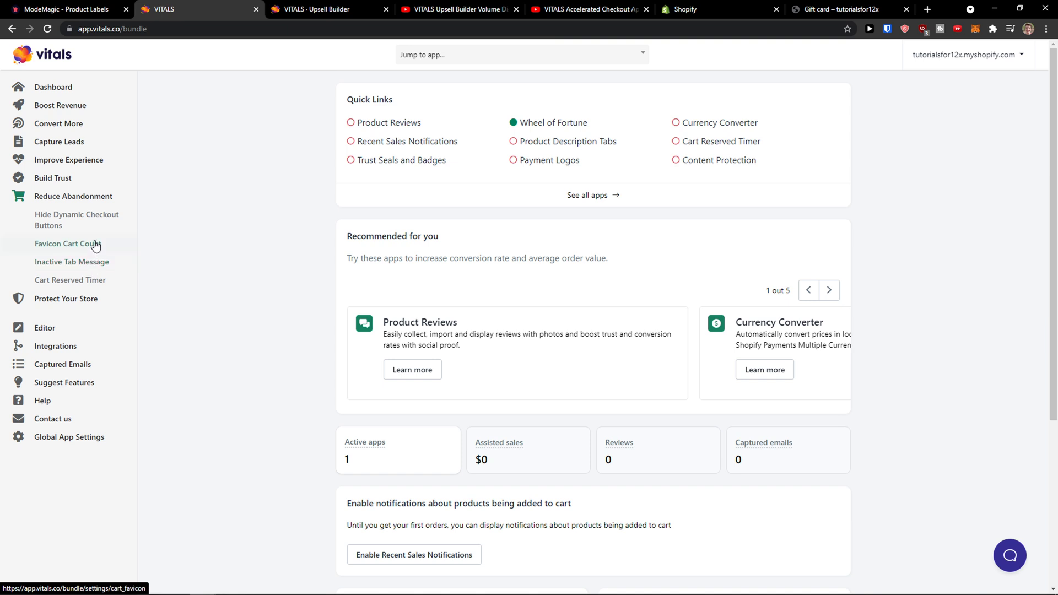
left_click(90, 303)
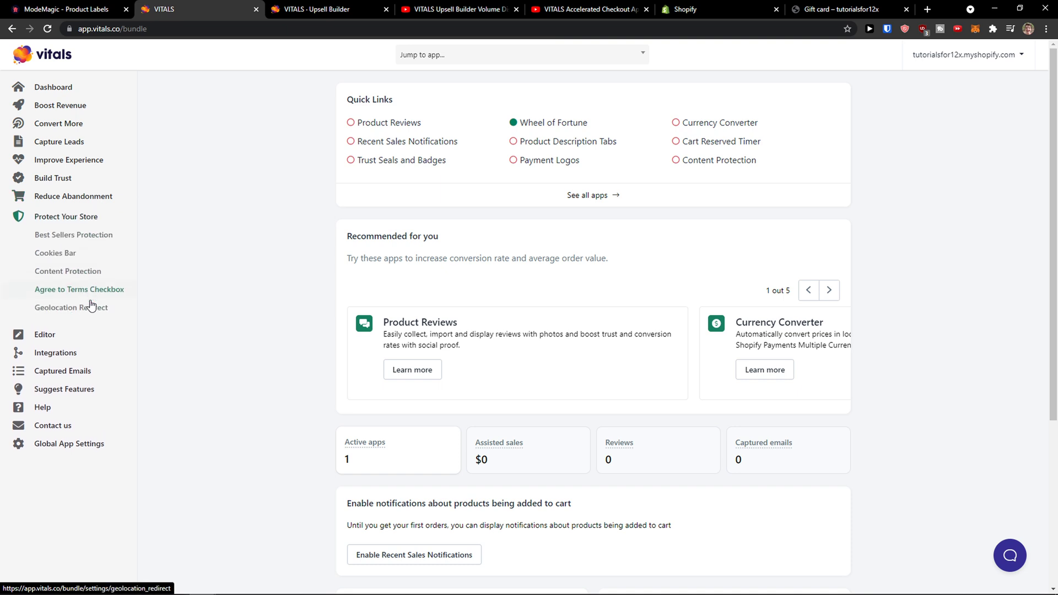
left_click(94, 242)
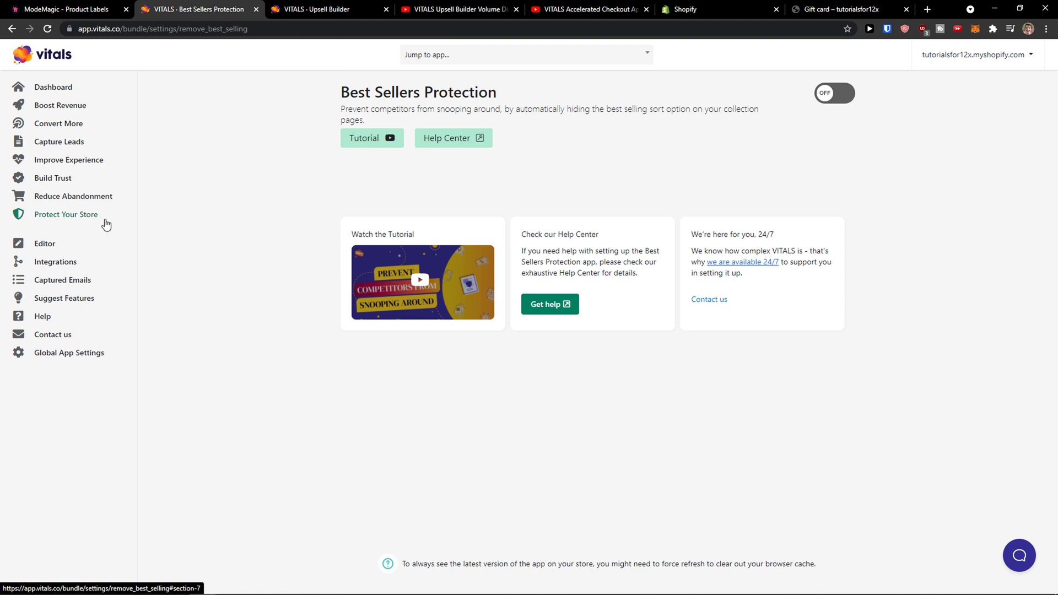
left_click(107, 223)
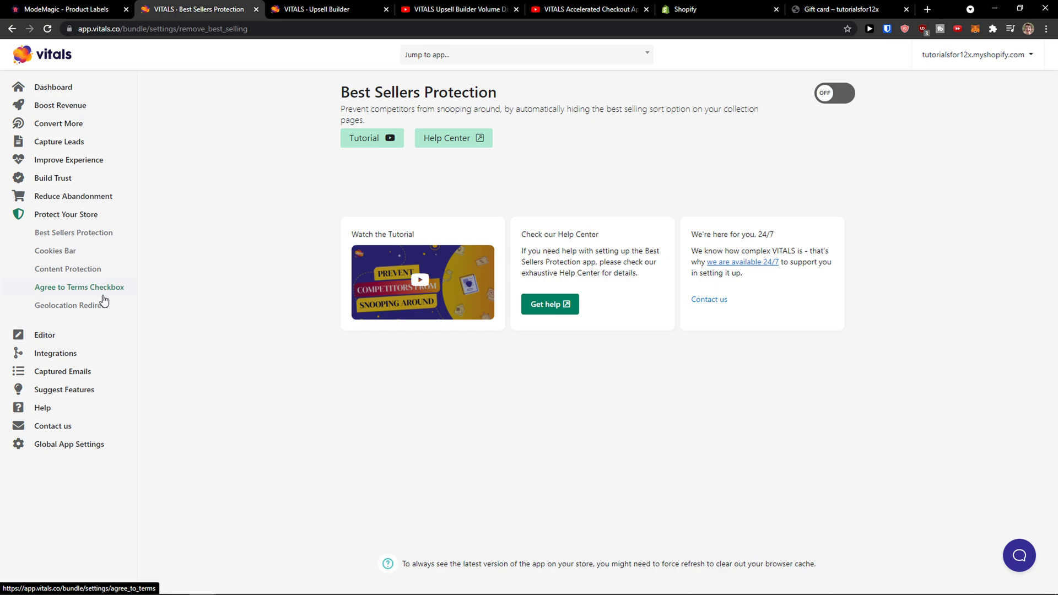
left_click(74, 338)
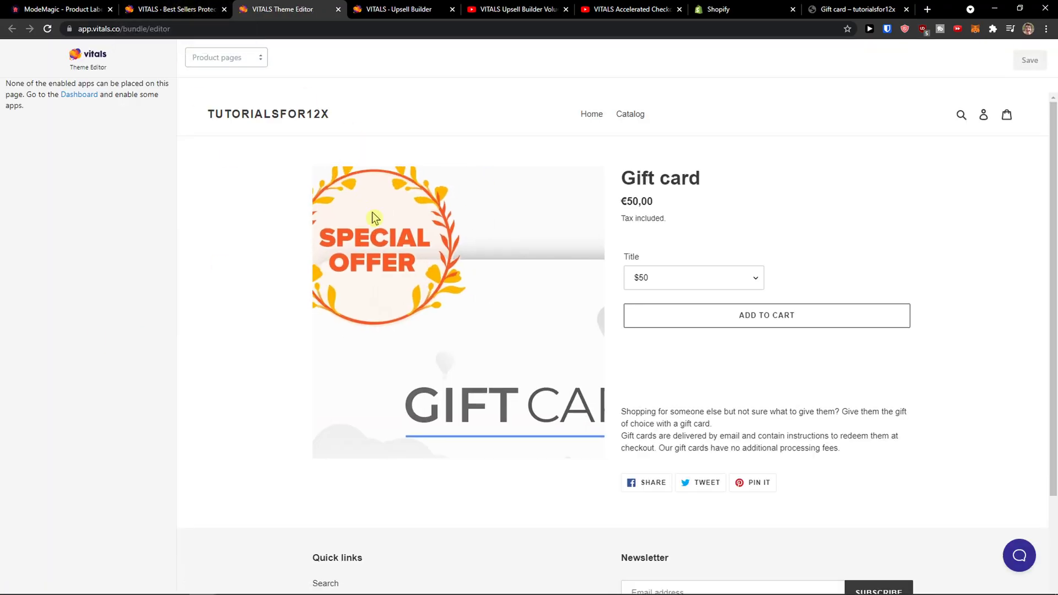
Flip between the Theme Editor and Best Sellers Protection tabs, then view Klaviyo/Mailchimp Integrations
scroll(699, 378, "down", 3)
scroll(693, 375, "up", 3)
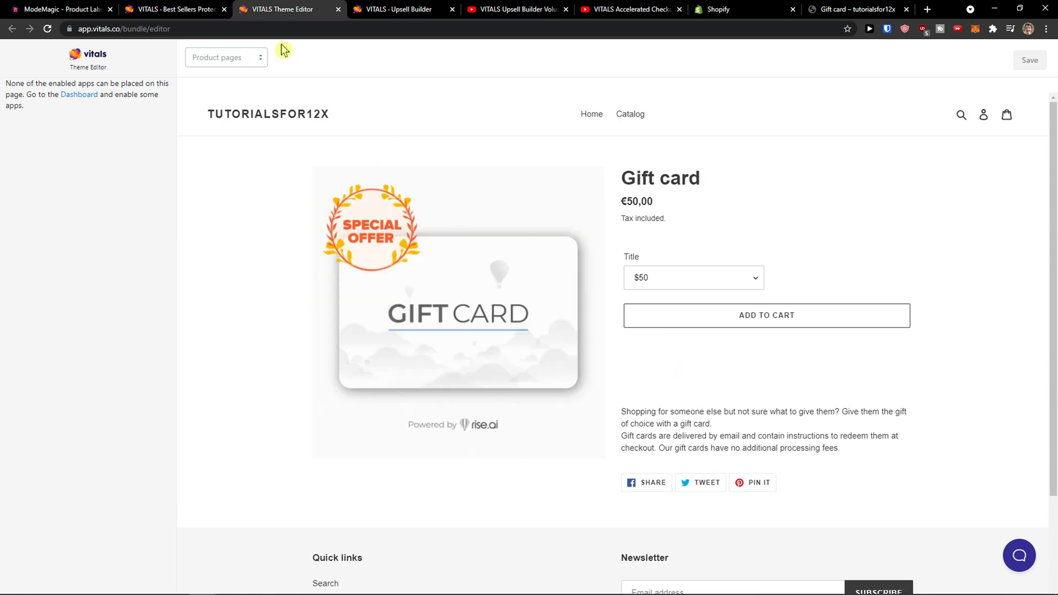
left_click(164, 6)
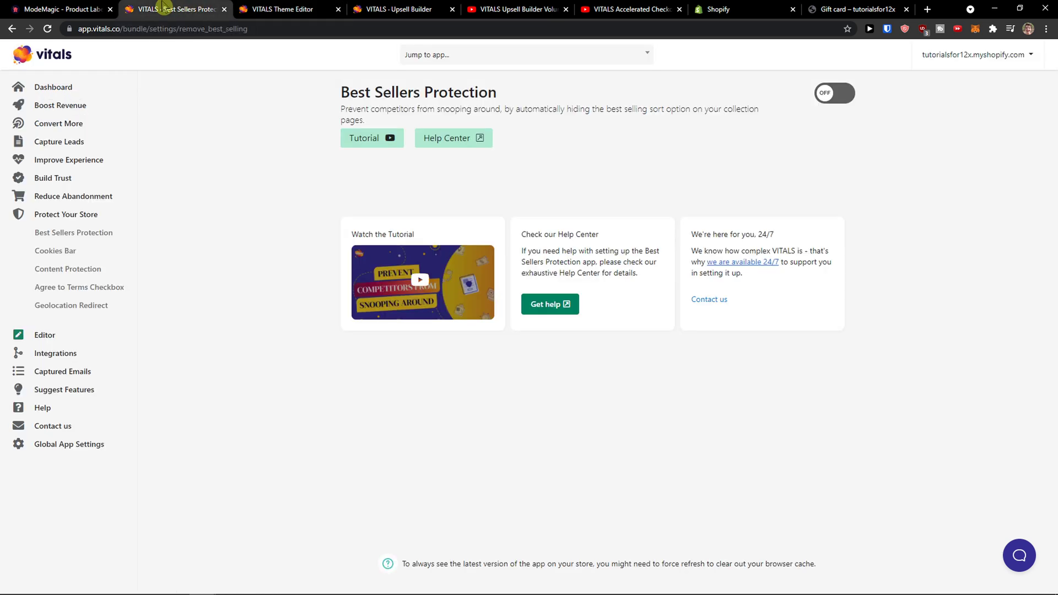
left_click(265, 9)
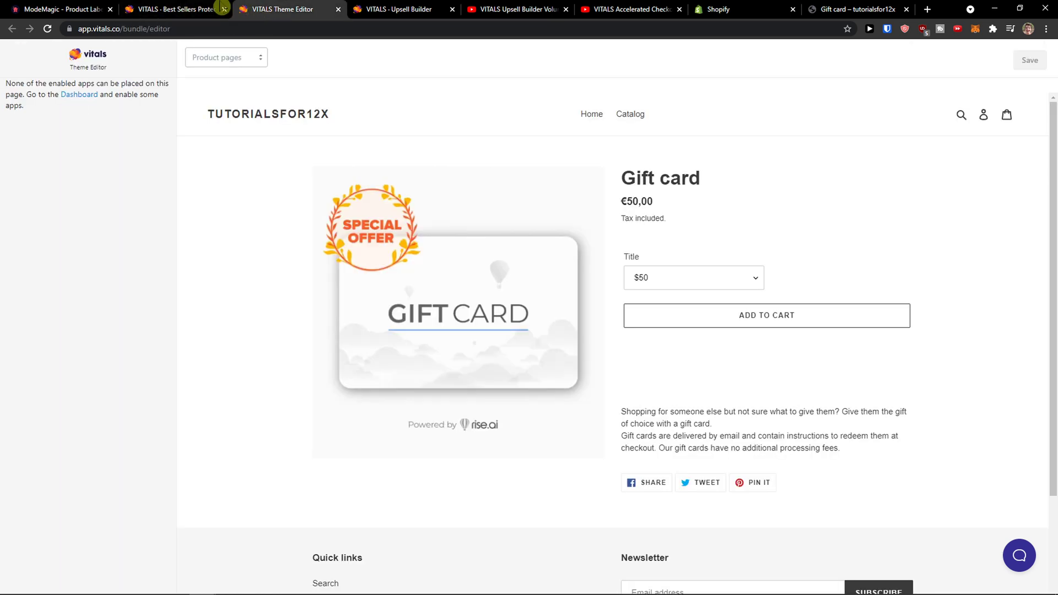
left_click(179, 7)
left_click(63, 357)
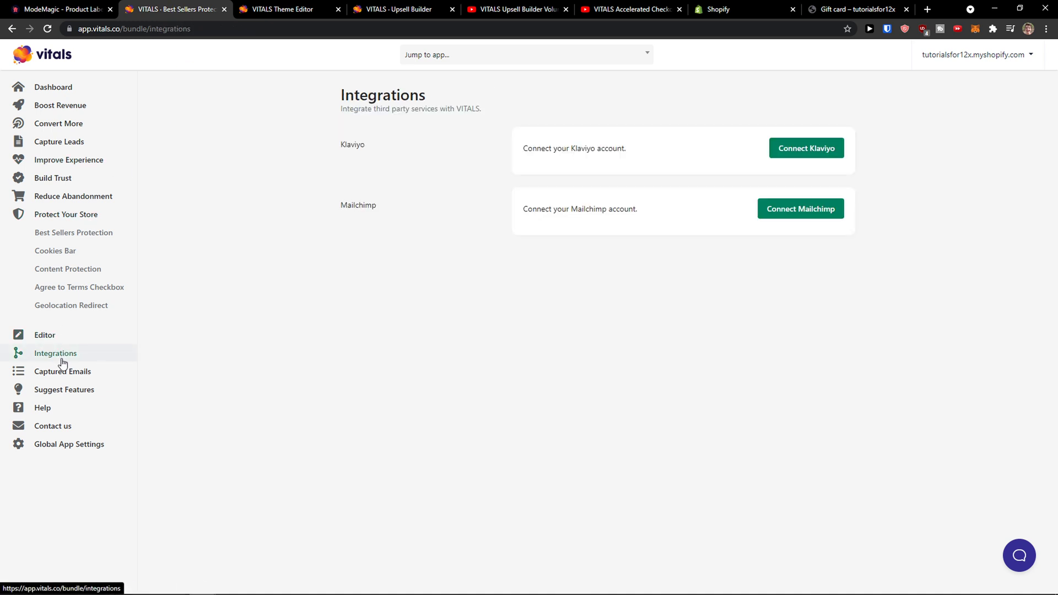
Browse Captured Emails and the Suggest Features list topped by SEO Photo Optimizer, then return to Dashboard
left_click(58, 377)
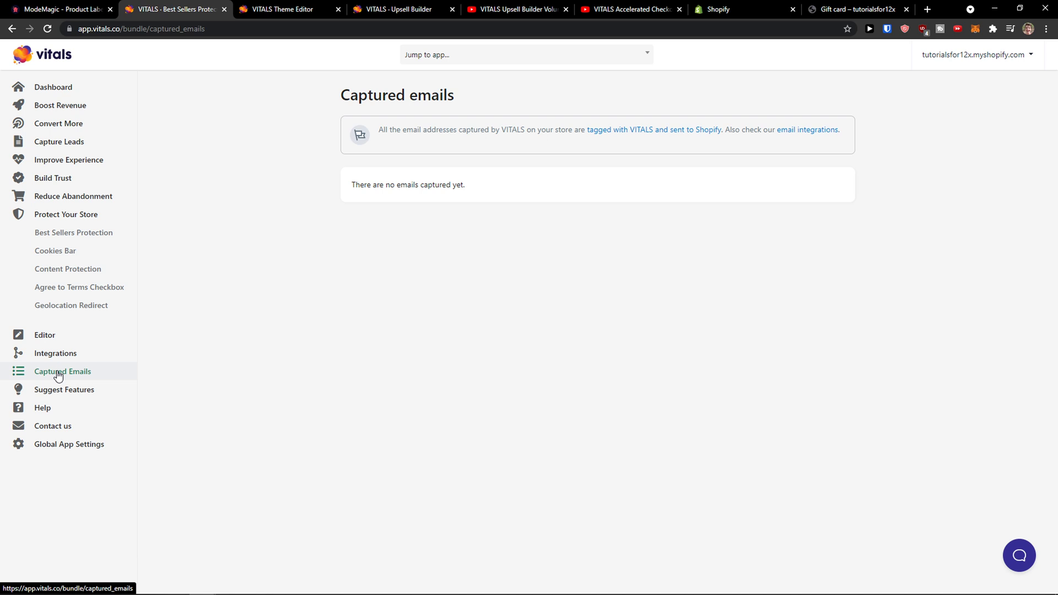
left_click(63, 391)
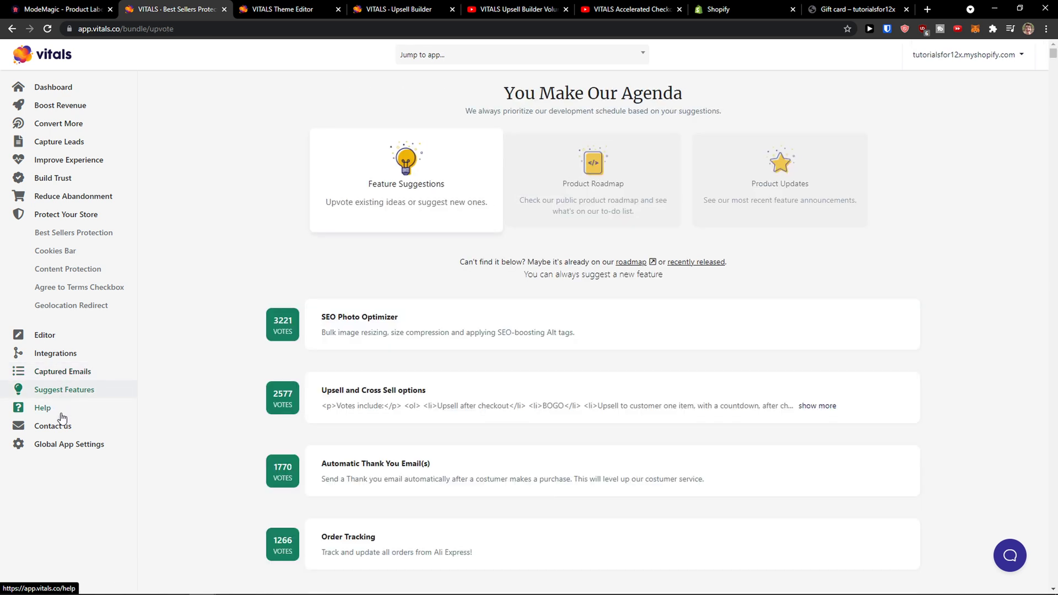
scroll(196, 406, "down", 3)
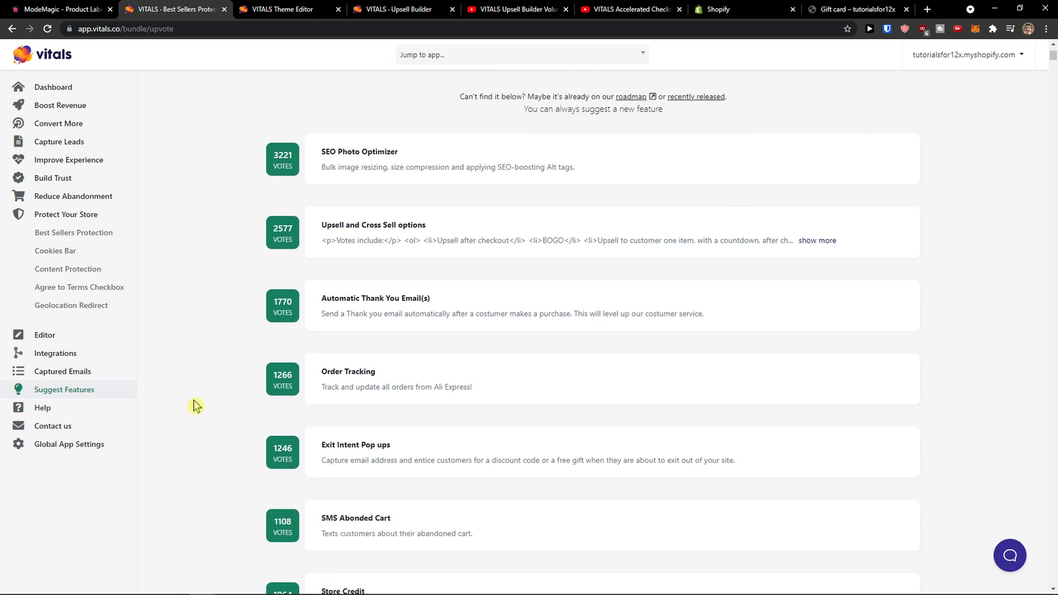
scroll(193, 404, "up", 2)
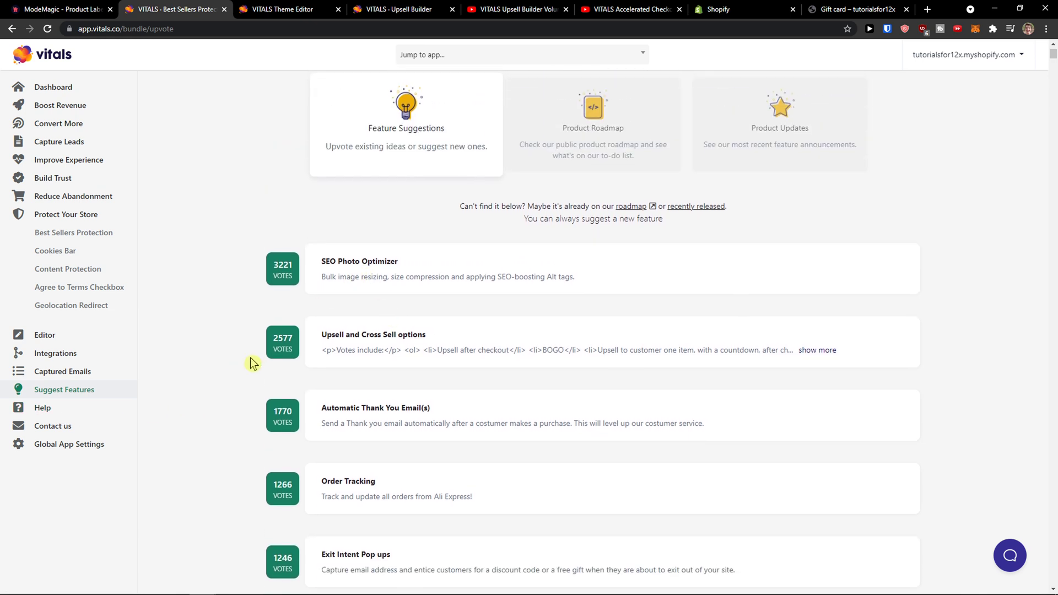
scroll(251, 363, "down", 3)
scroll(220, 397, "up", 3)
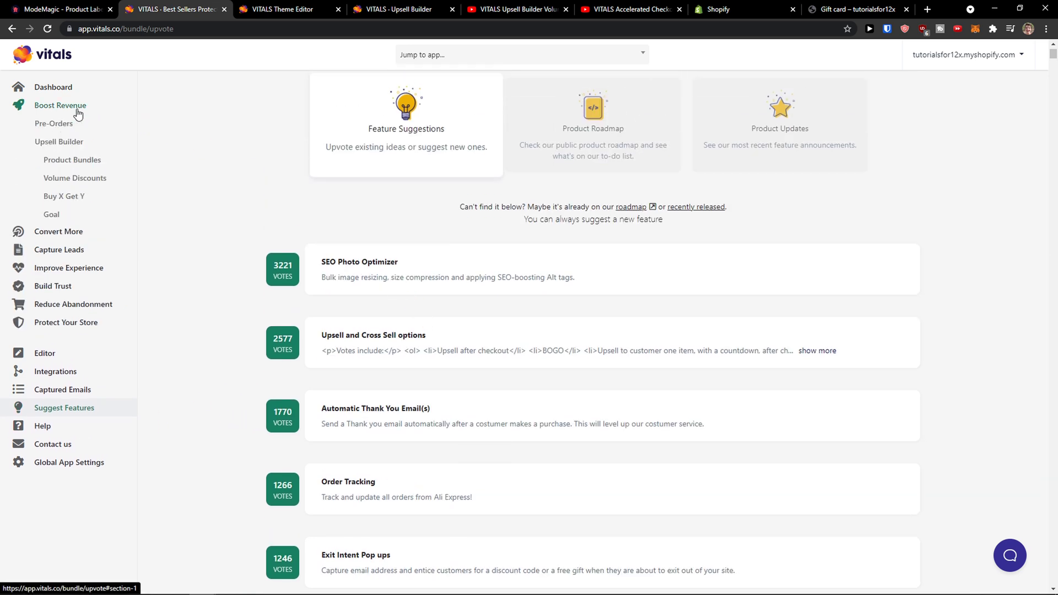
left_click(70, 86)
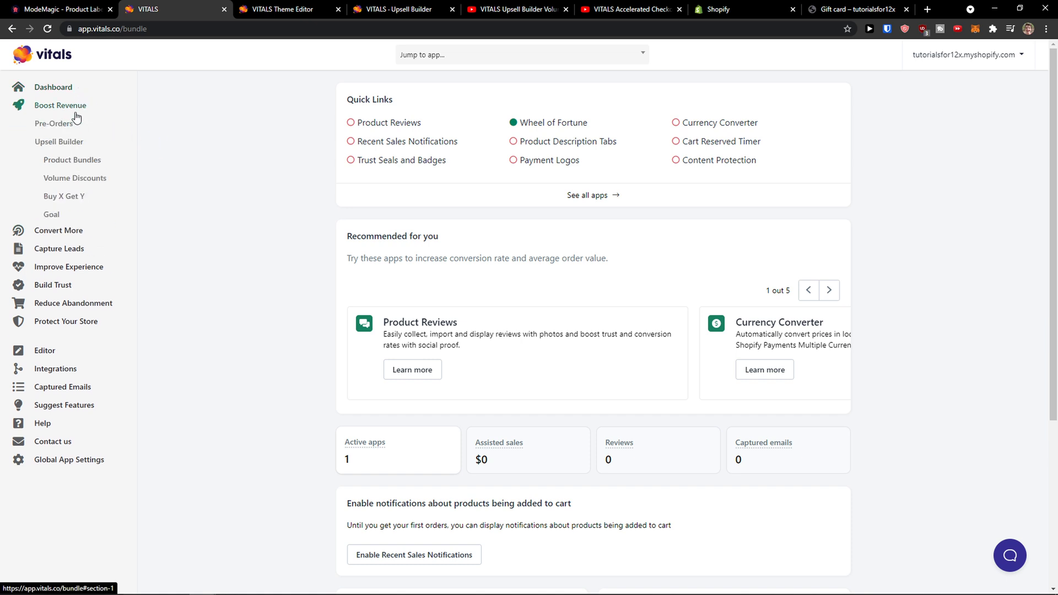
Open Product Reviews and skim its tutorial video past 2:06 to the end before closing it
left_click(370, 123)
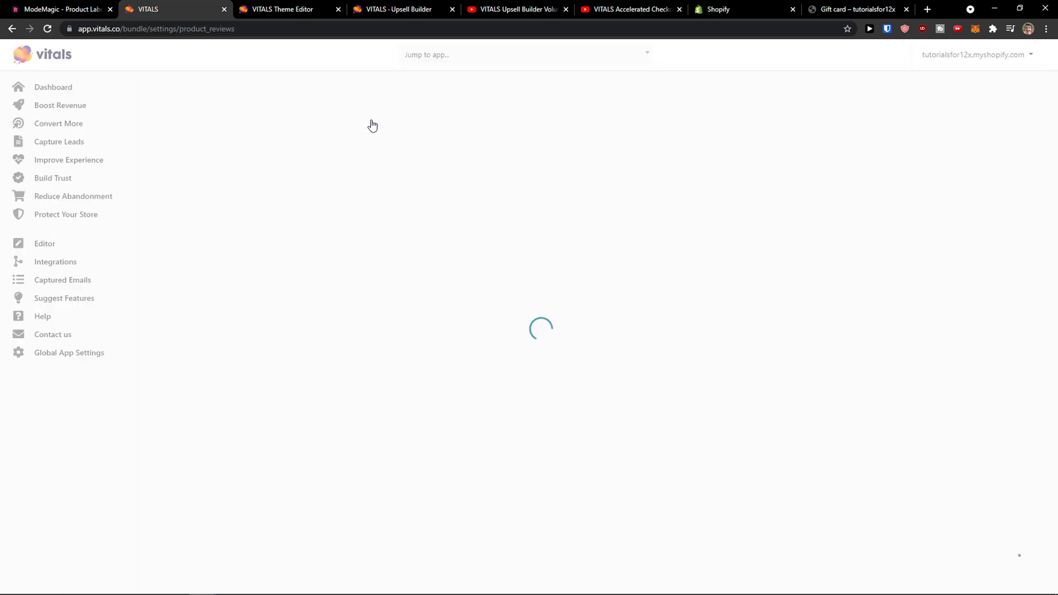
scroll(268, 156, "down", 1)
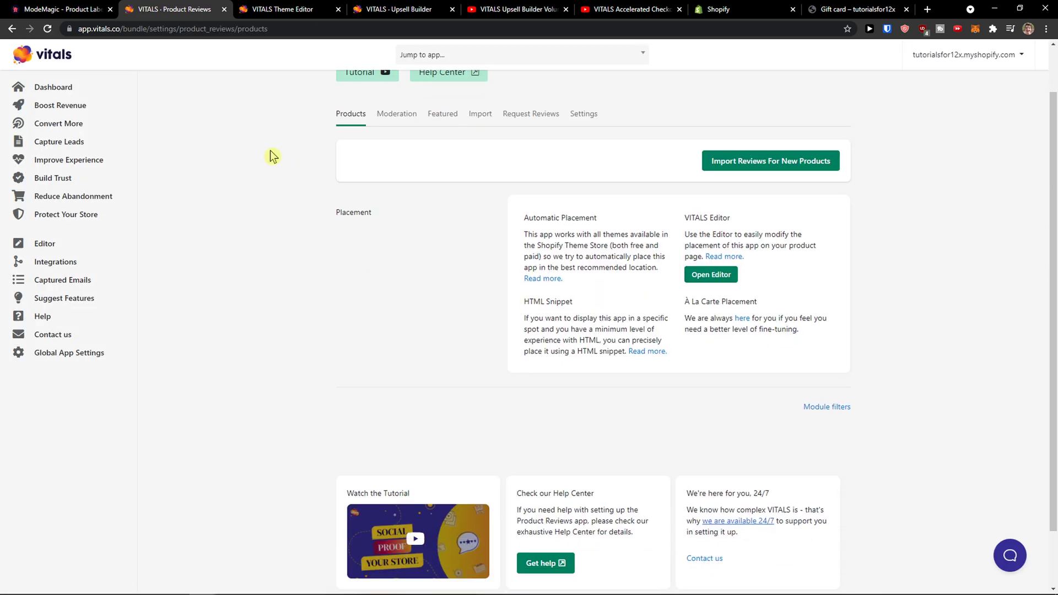
scroll(268, 157, "up", 1)
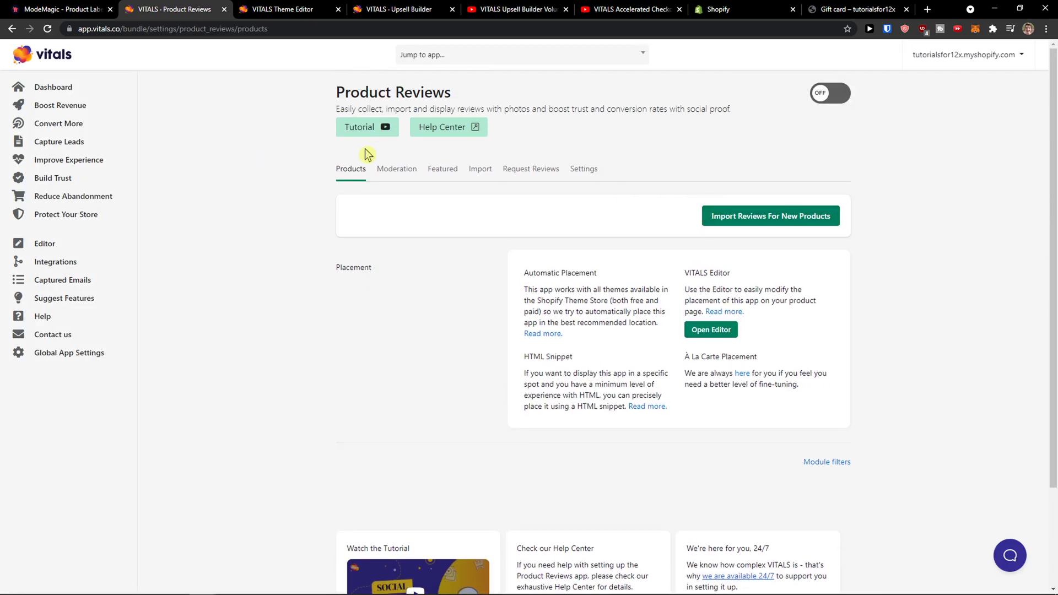
scroll(211, 157, "down", 1)
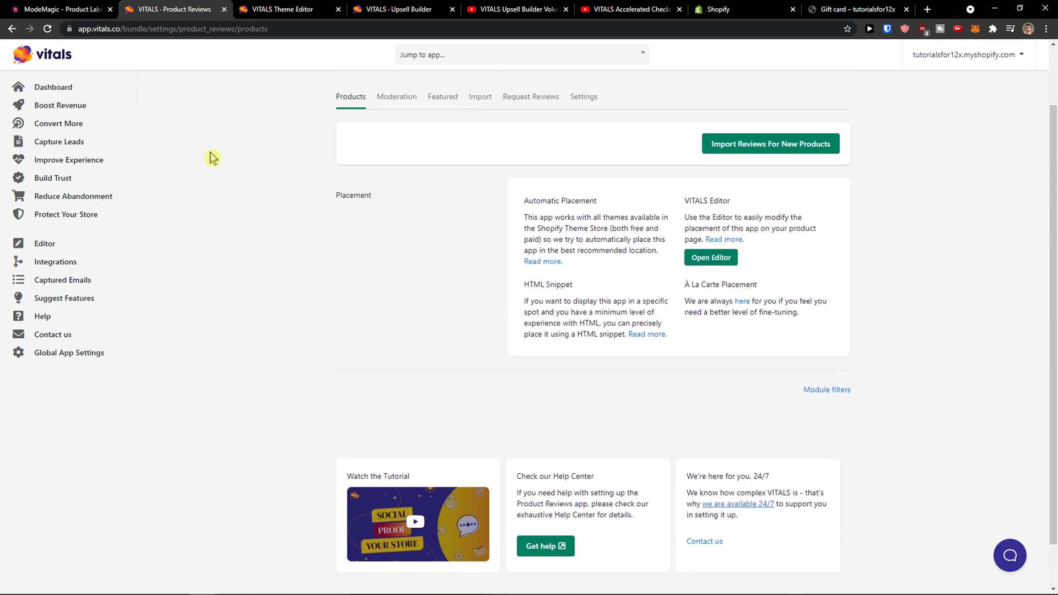
scroll(210, 157, "up", 1)
left_click(381, 130)
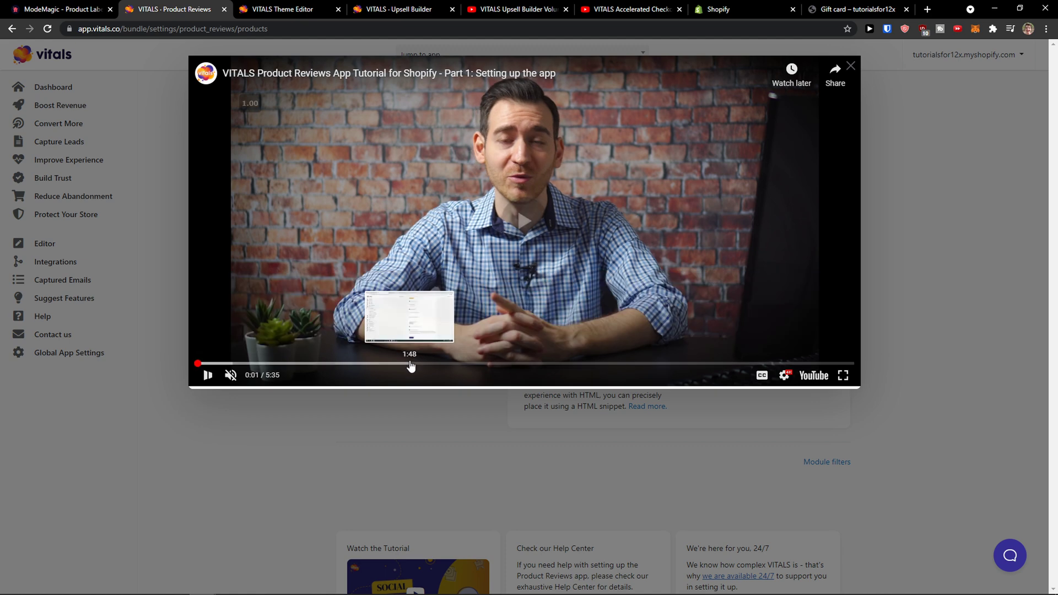
left_click_drag(413, 364, 800, 366)
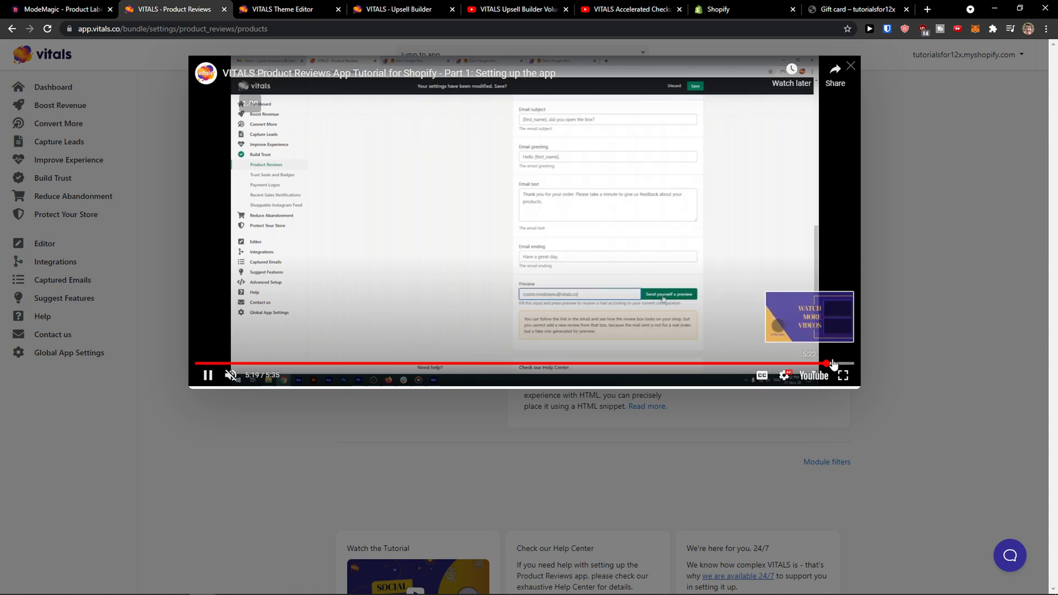
left_click(826, 364)
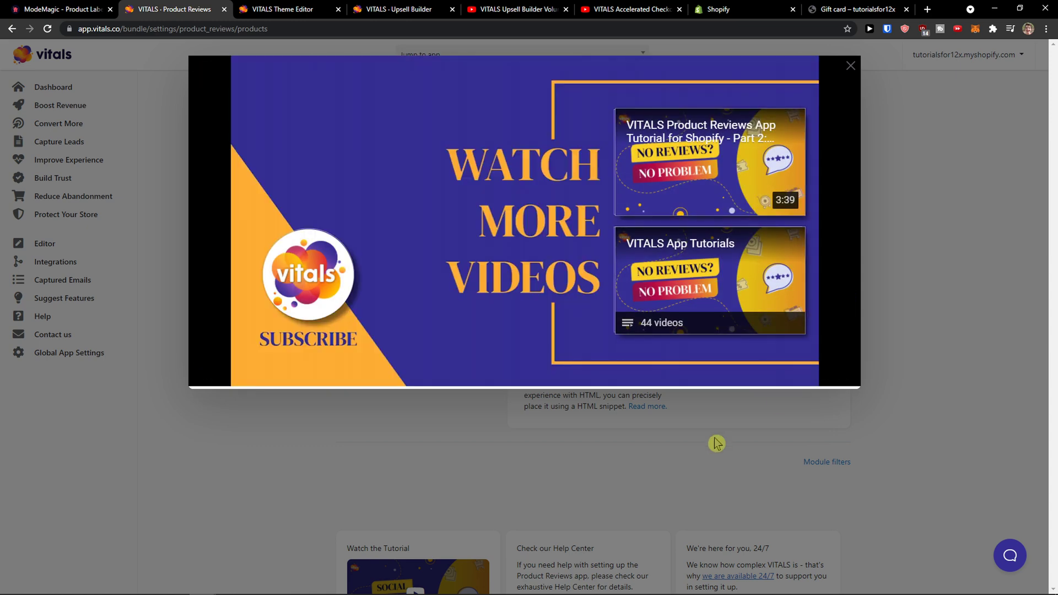
left_click(716, 443)
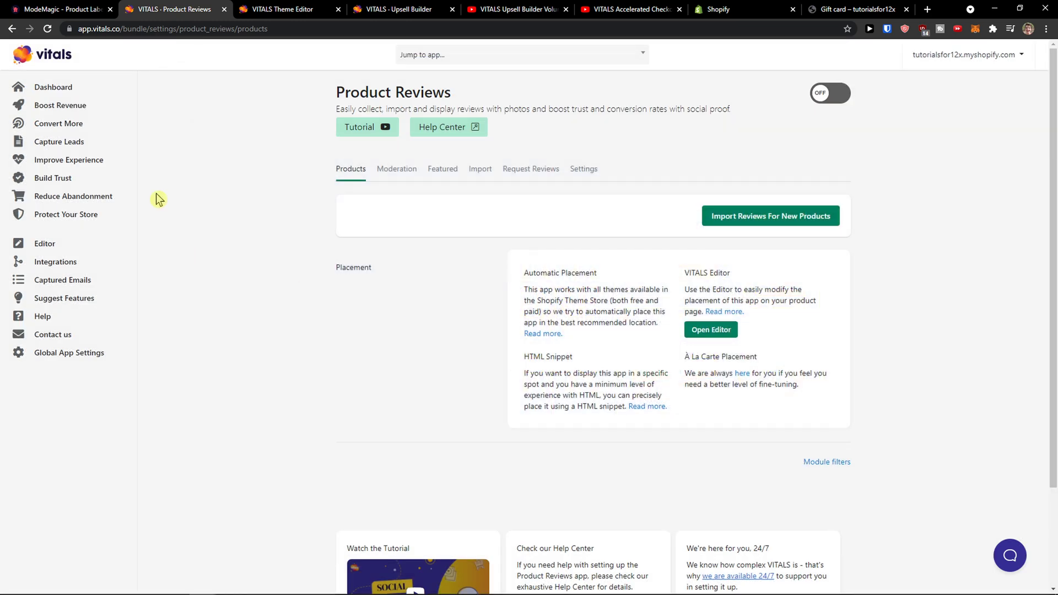
Go back to the Dashboard and open 'See all apps' to list every module by category
left_click(44, 87)
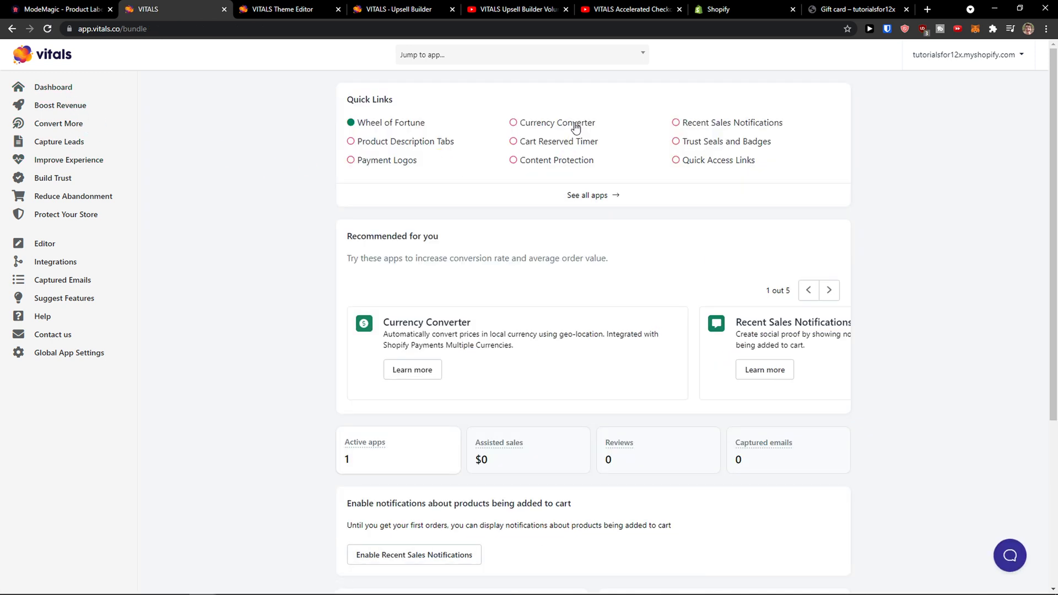
left_click(614, 197)
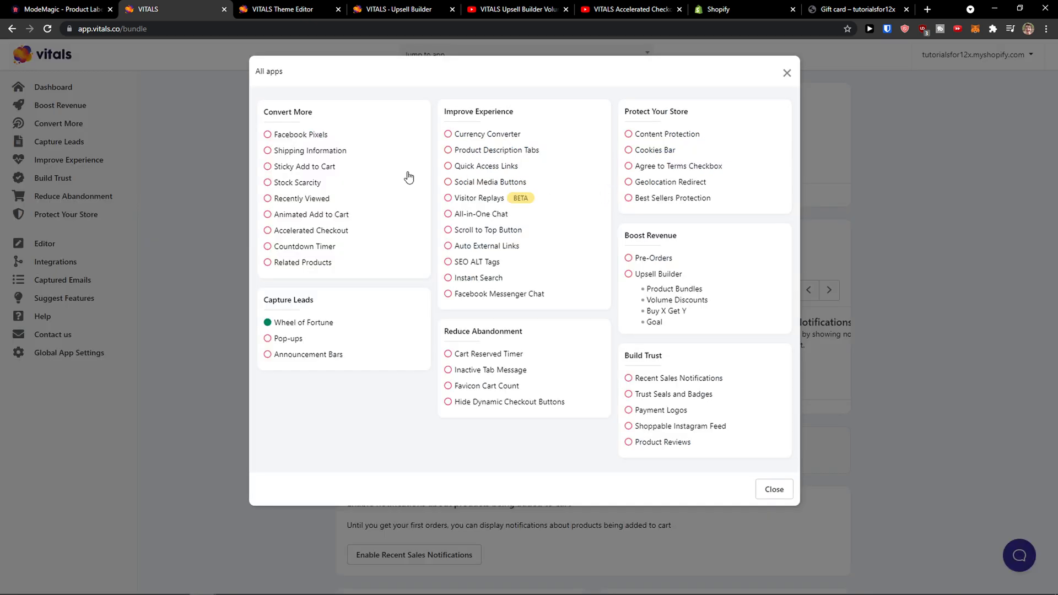